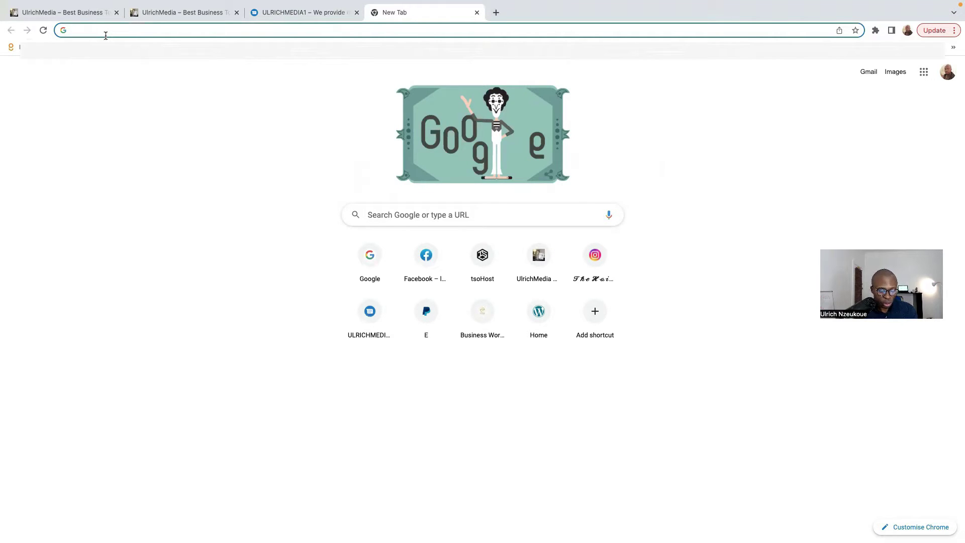
Step: Load the ulrichmediaone.com/elementor affiliate link to reach Elementor's hosted WordPress plans page
{"action": "type", "text": "ulric"}
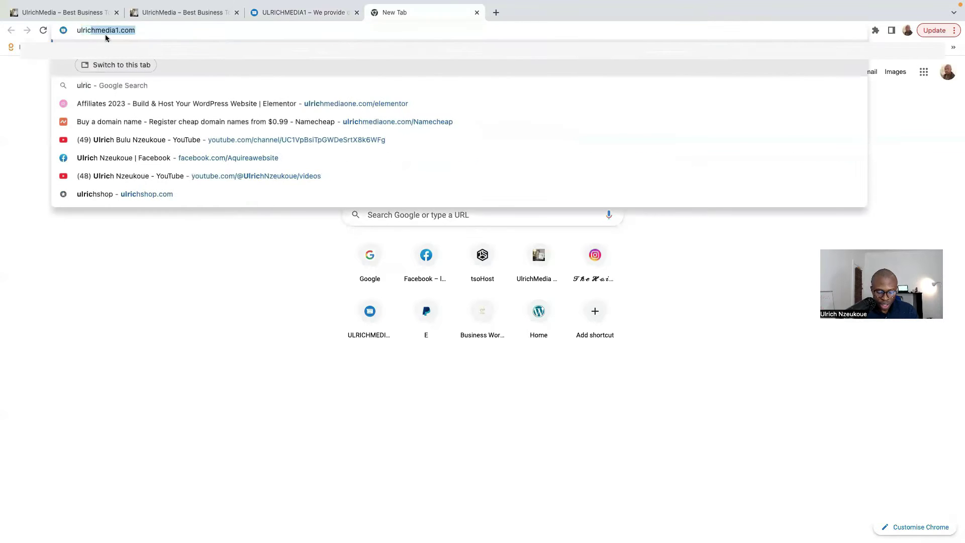
{"action": "type", "text": "hmed"}
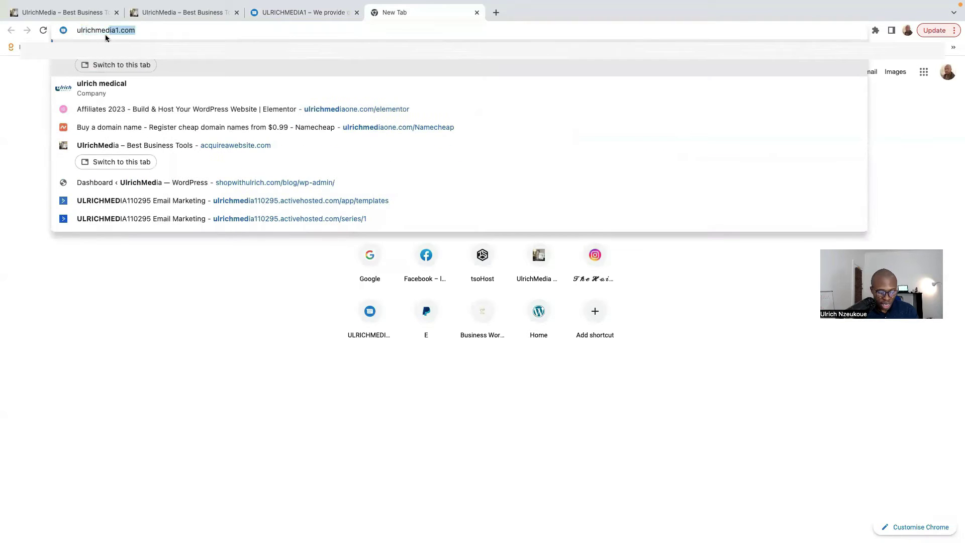
{"action": "type", "text": "iaone.c"}
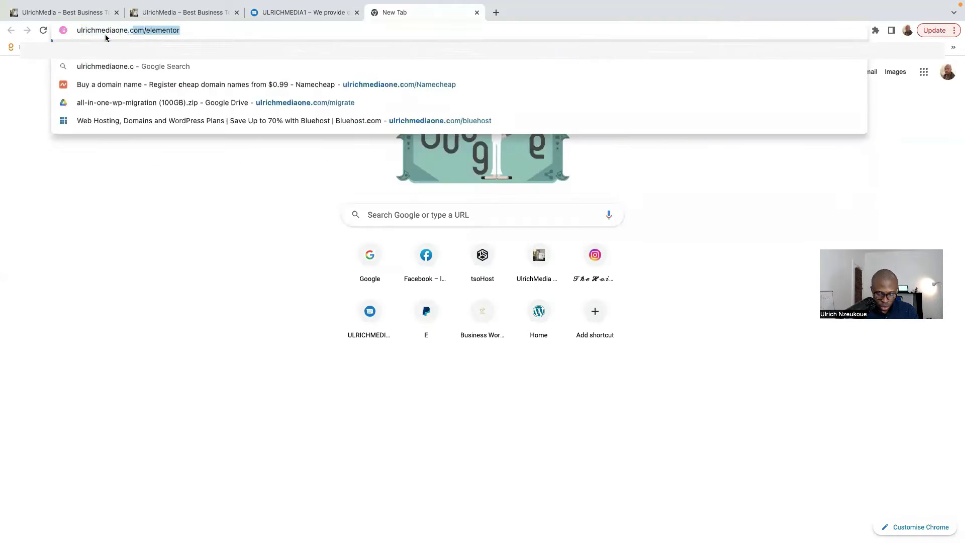
{"action": "type", "text": "om/elemen"}
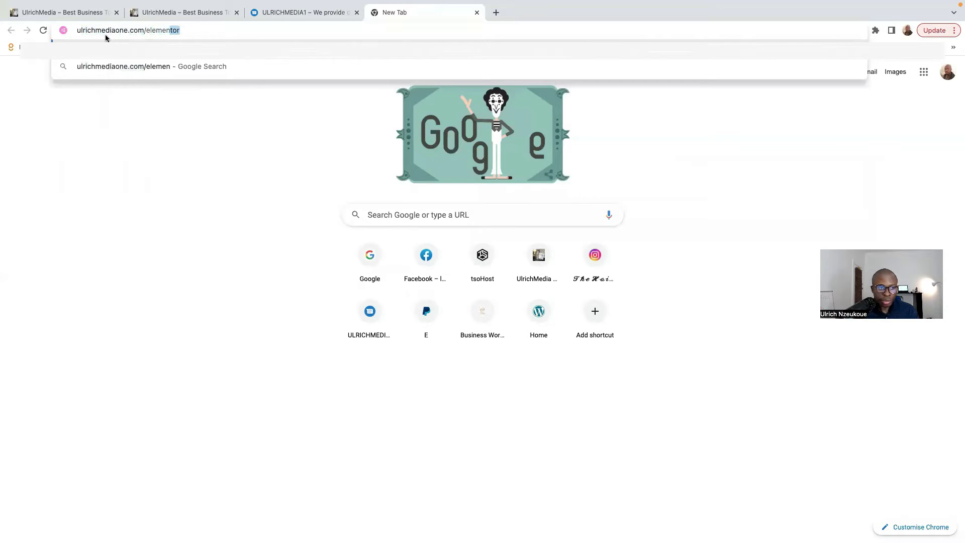
{"action": "type", "text": "tor"}
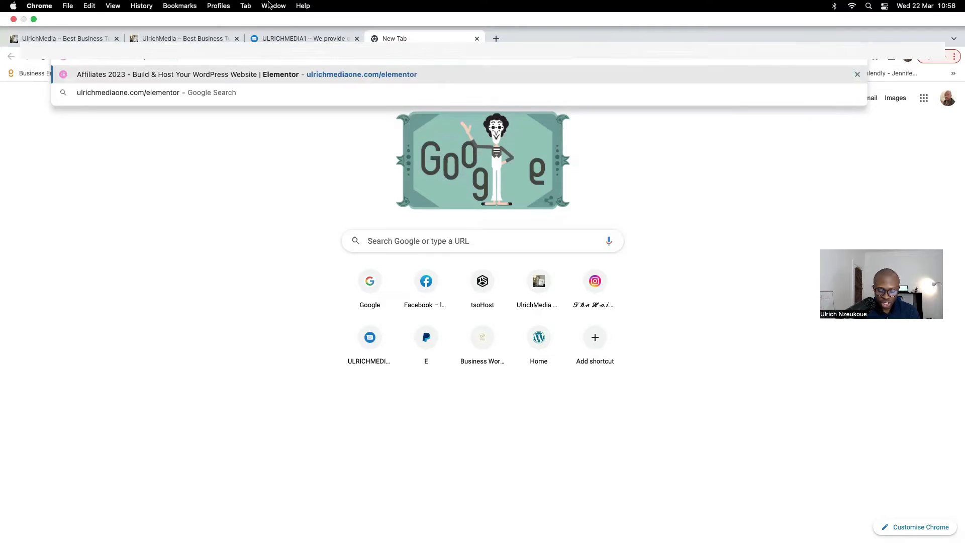
{"action": "key", "text": "Return"}
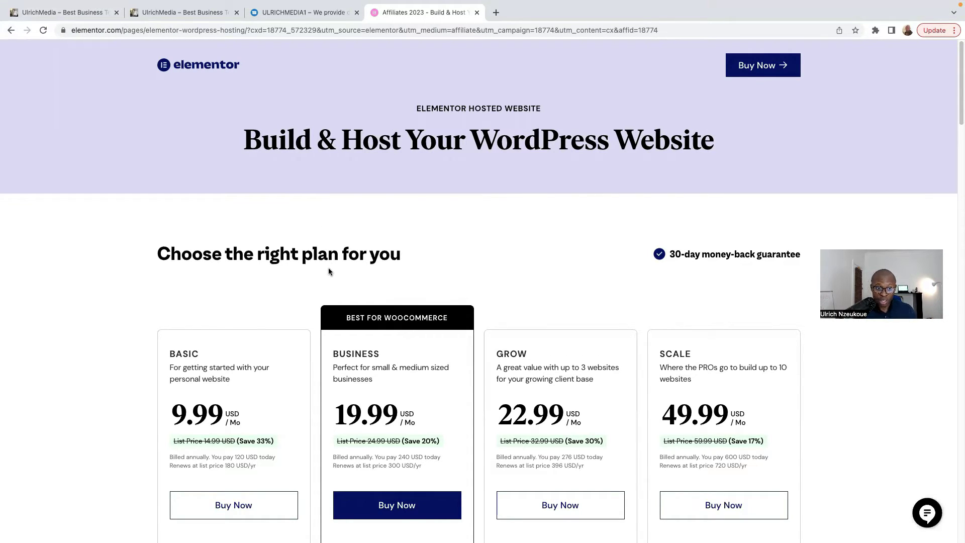
Step: Go from the Page Builder Plugin product page to the Pro pricing plans (Essential, Expert, Agency)
{"action": "scroll", "coordinate": [329, 271], "scroll_direction": "down", "scroll_amount": 2}
{"action": "scroll", "coordinate": [359, 289], "scroll_direction": "up", "scroll_amount": 2}
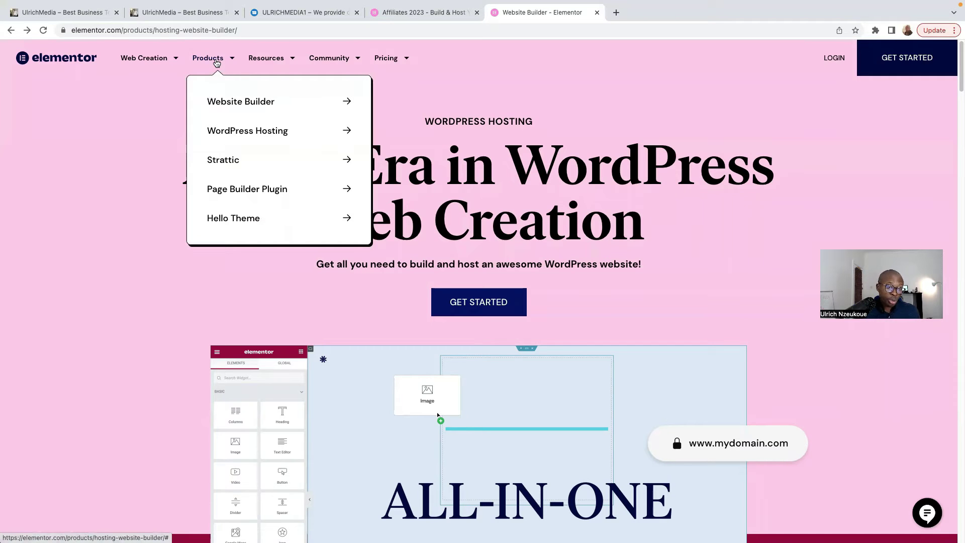
{"action": "left_click", "coordinate": [271, 192]}
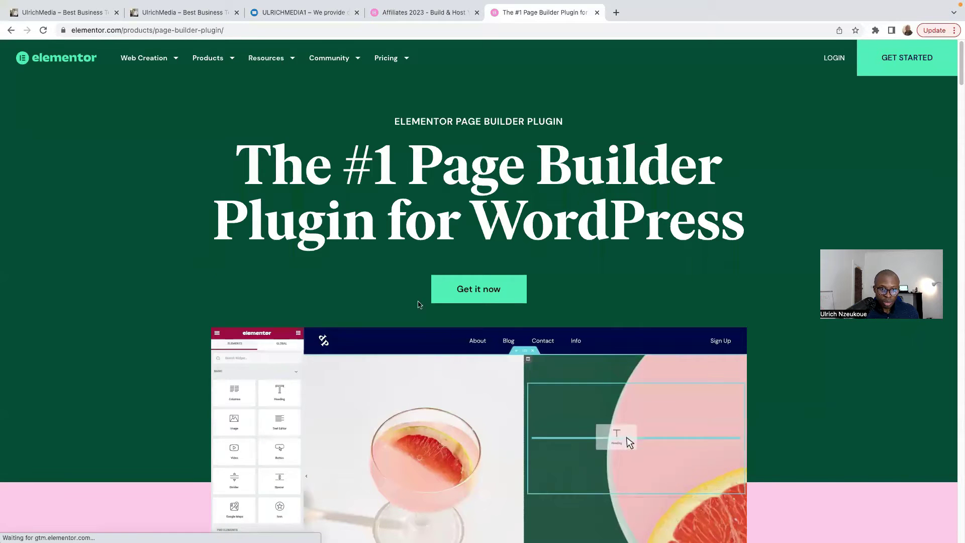
{"action": "left_click", "coordinate": [468, 292]}
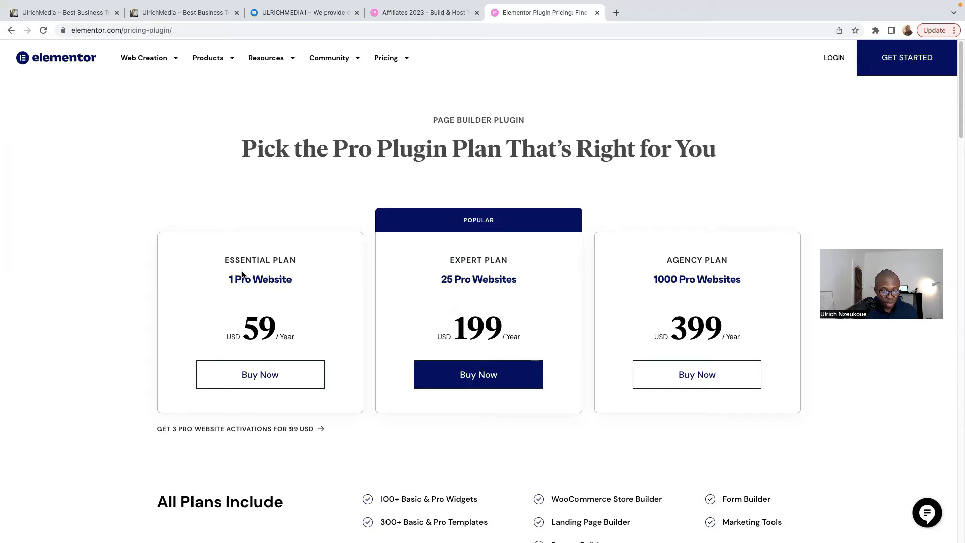
{"action": "left_click_drag", "start_coordinate": [229, 278], "coordinate": [292, 294]}
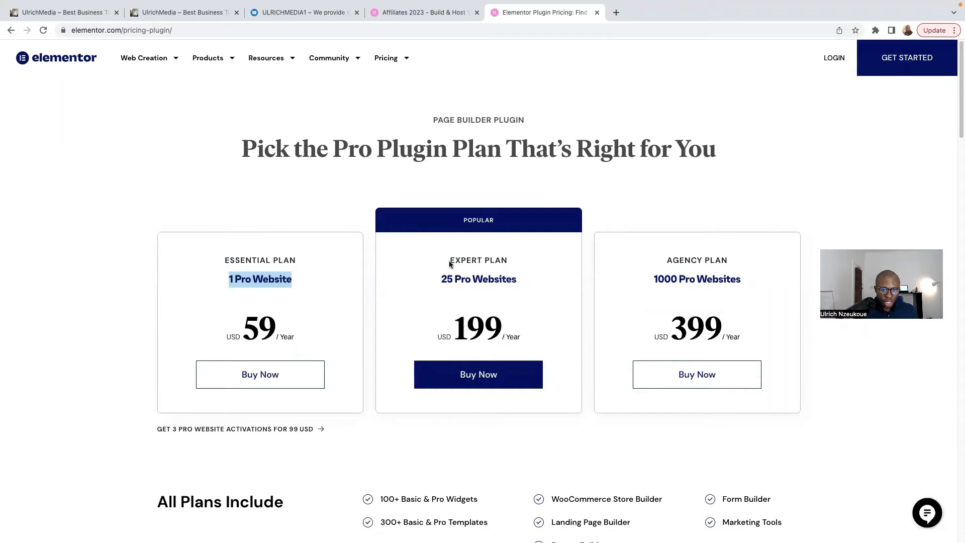
{"action": "left_click_drag", "start_coordinate": [447, 290], "coordinate": [461, 279]}
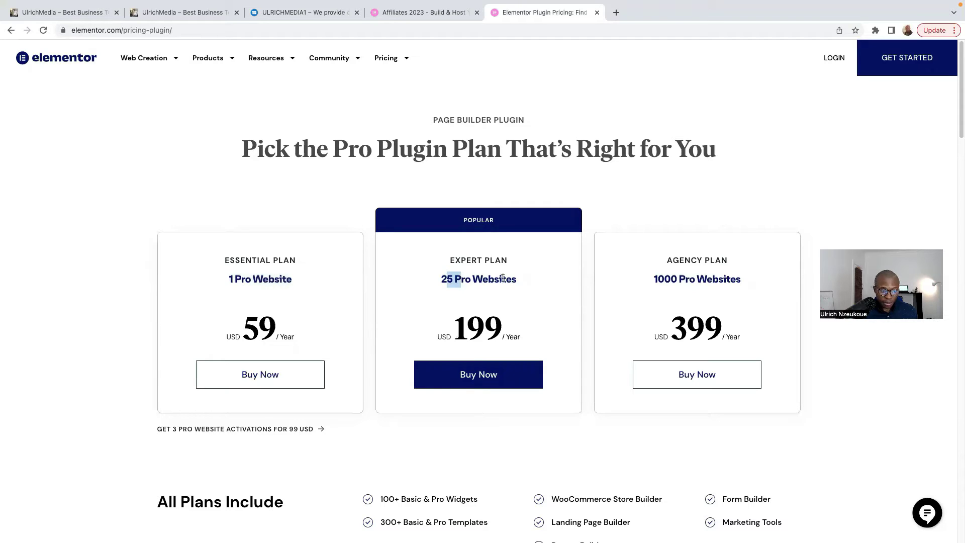
{"action": "double_click", "coordinate": [457, 325]}
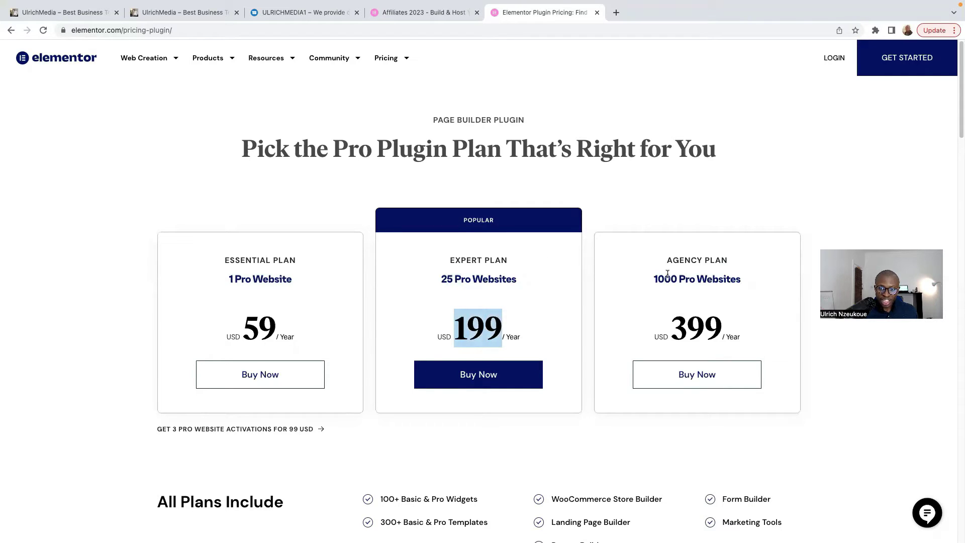
{"action": "left_click", "coordinate": [675, 329]}
{"action": "left_click_drag", "start_coordinate": [675, 330], "coordinate": [716, 335]}
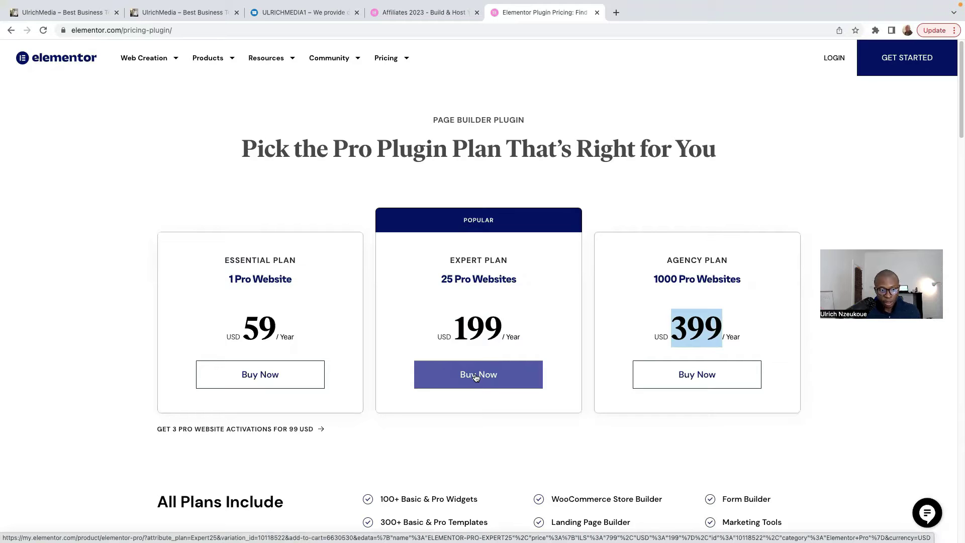
{"action": "scroll", "coordinate": [276, 334], "scroll_direction": "down", "scroll_amount": 2}
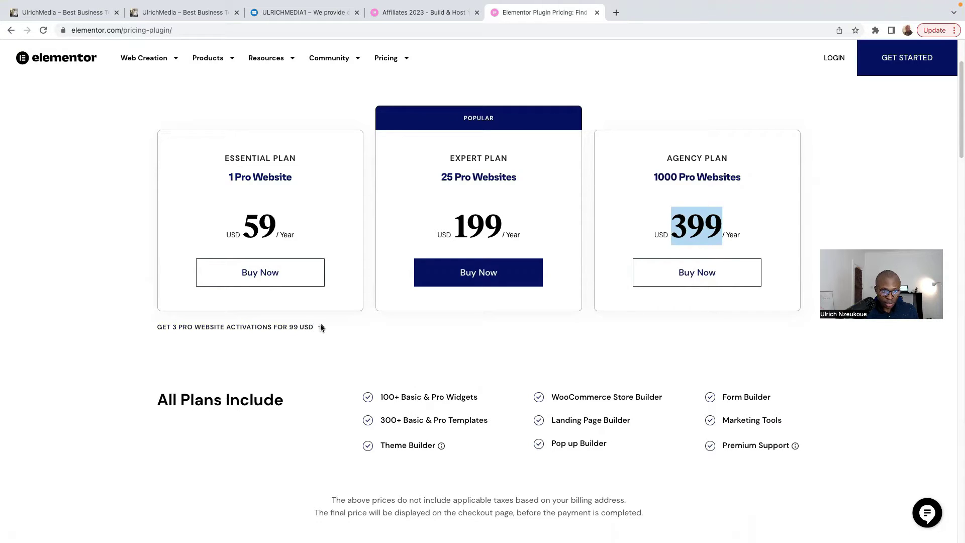
{"action": "left_click", "coordinate": [229, 329]}
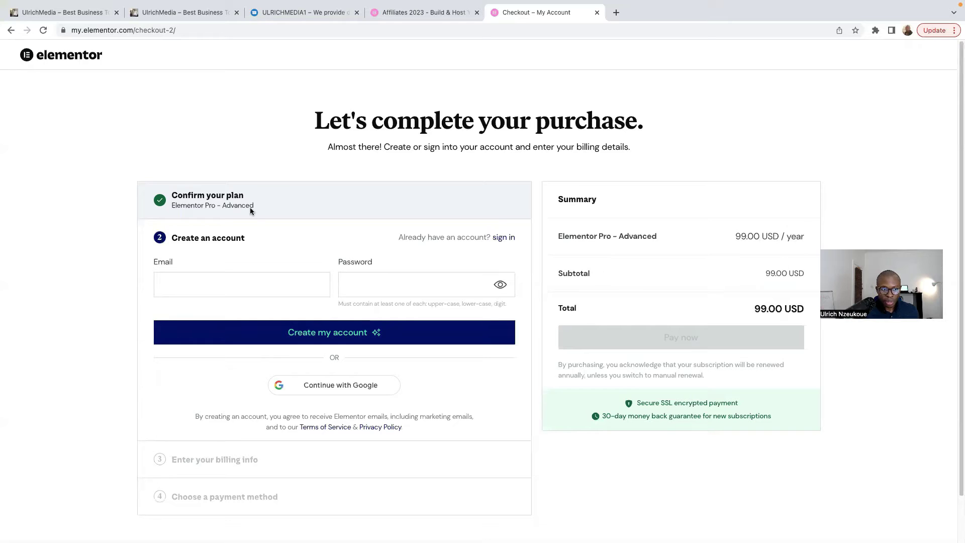
{"action": "left_click", "coordinate": [11, 31]}
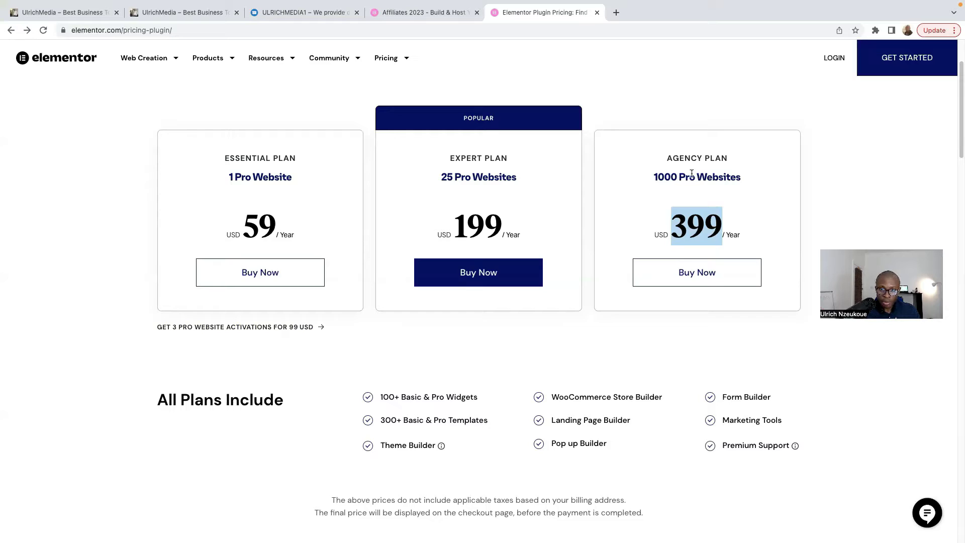
{"action": "left_click_drag", "start_coordinate": [667, 158], "coordinate": [732, 157]}
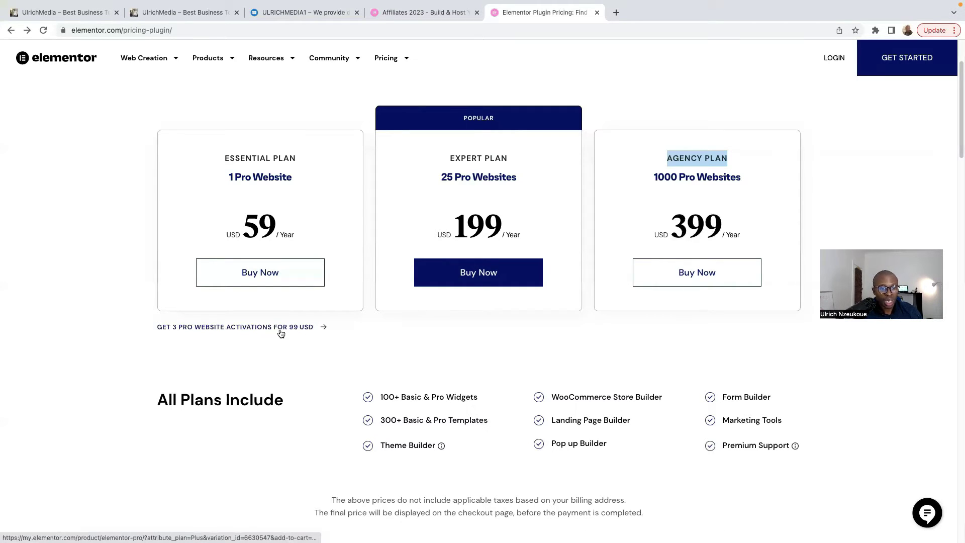
Step: Start checkout for the 99 USD three-site Pro offer and register with an e-mail and password
{"action": "left_click", "coordinate": [256, 329]}
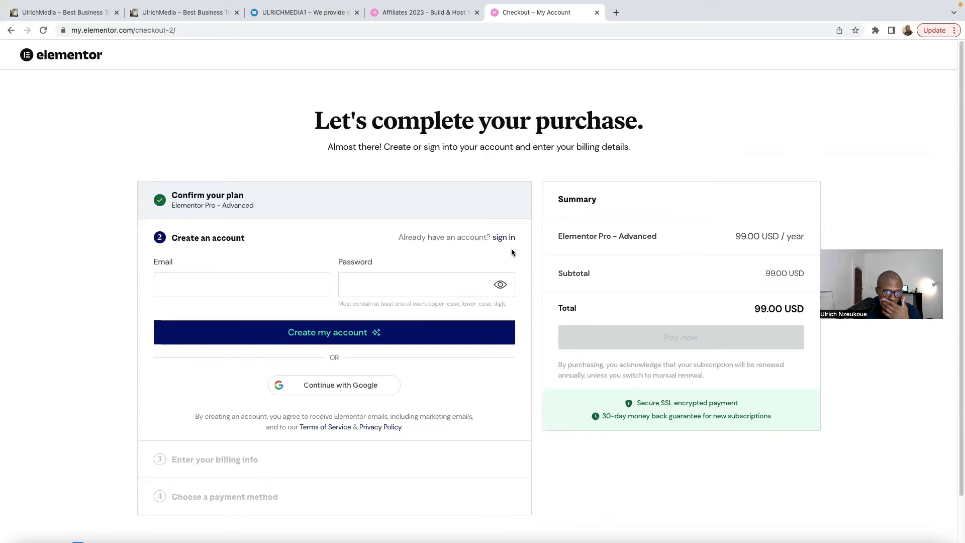
{"action": "left_click", "coordinate": [239, 292]}
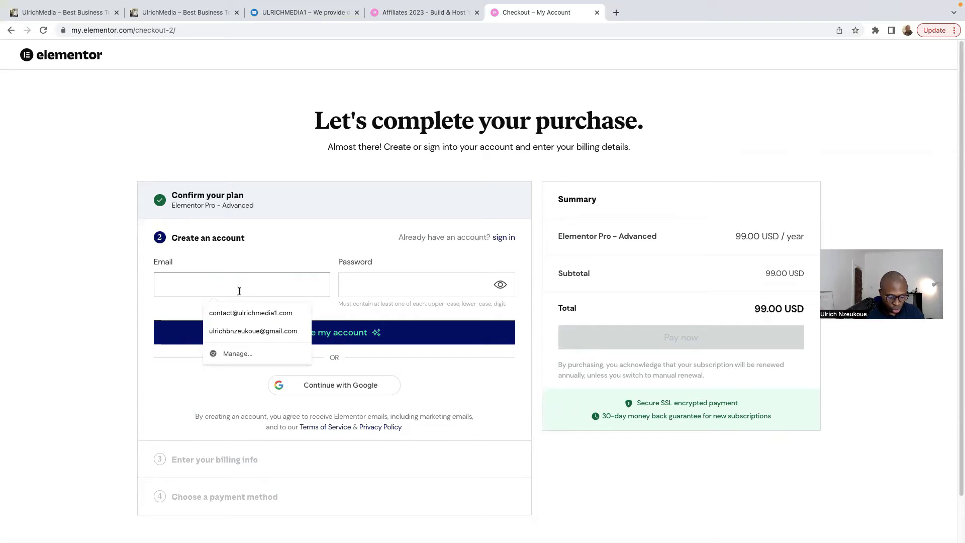
{"action": "key", "text": "Tab"}
{"action": "type", "text": "***"}
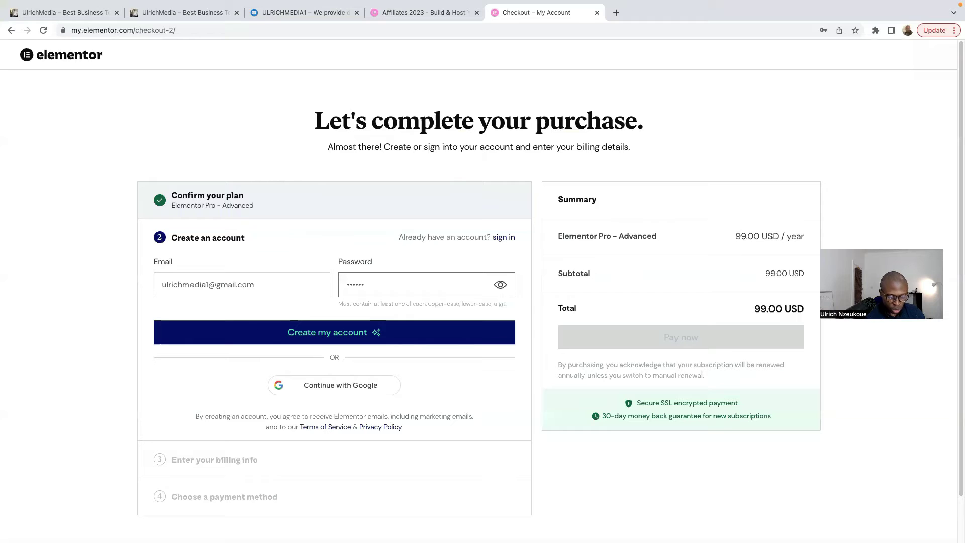
{"action": "type", "text": "*********"}
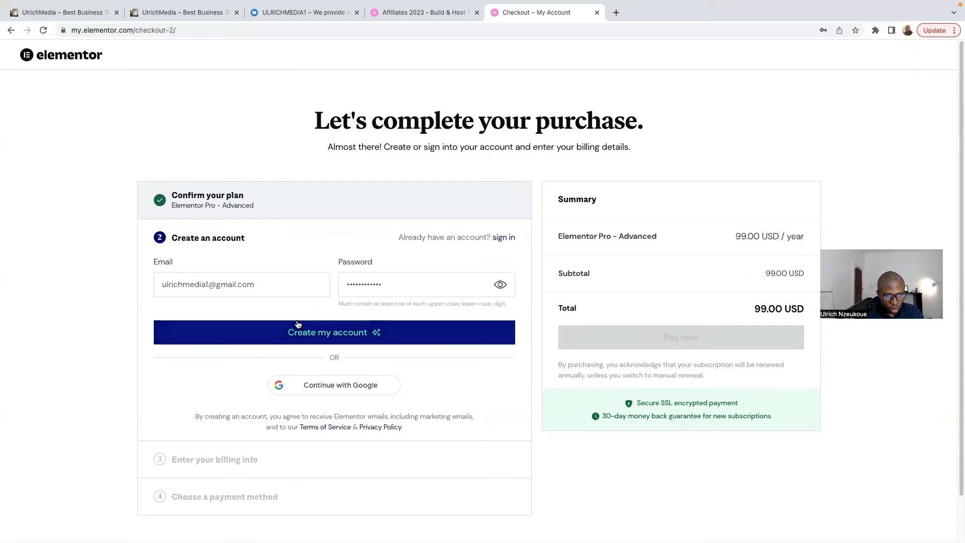
{"action": "left_click", "coordinate": [325, 337]}
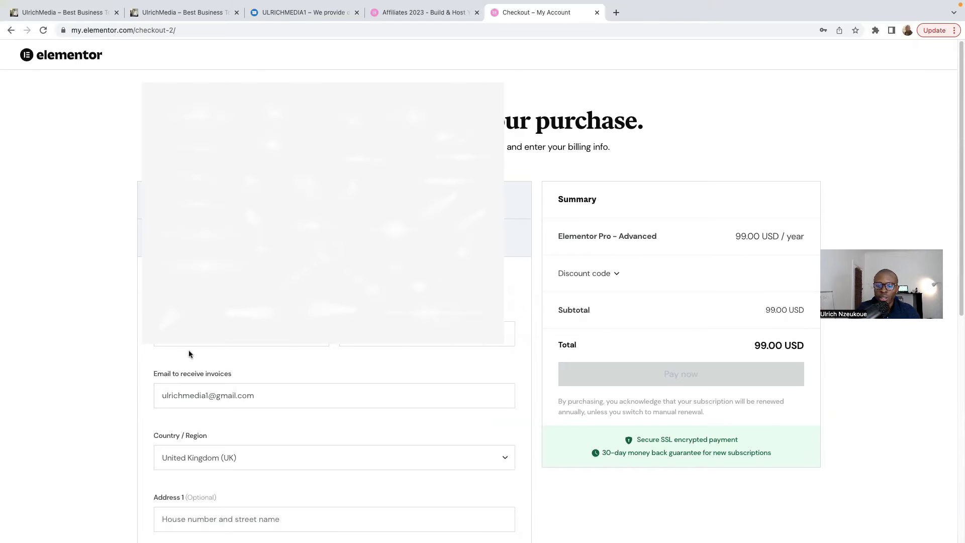
Step: Fill in the optional company name and VAT number fields and submit the billing details
{"action": "scroll", "coordinate": [188, 350], "scroll_direction": "down", "scroll_amount": 8}
{"action": "left_click", "coordinate": [203, 368]}
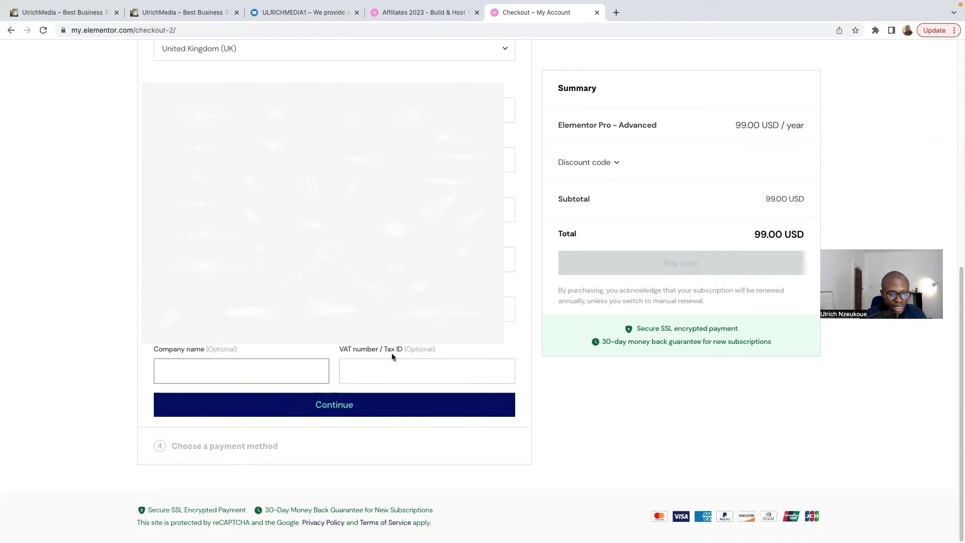
{"action": "left_click", "coordinate": [376, 370]}
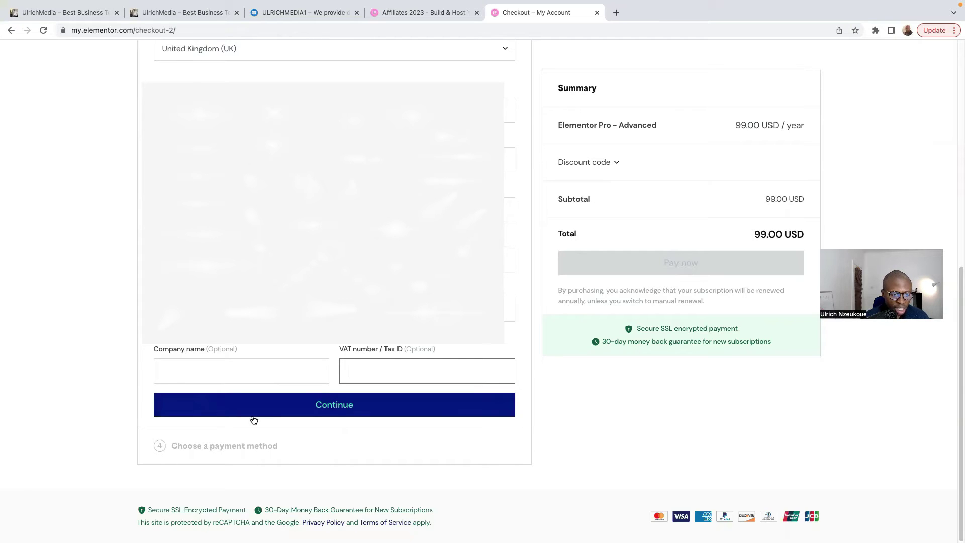
{"action": "left_click", "coordinate": [331, 409]}
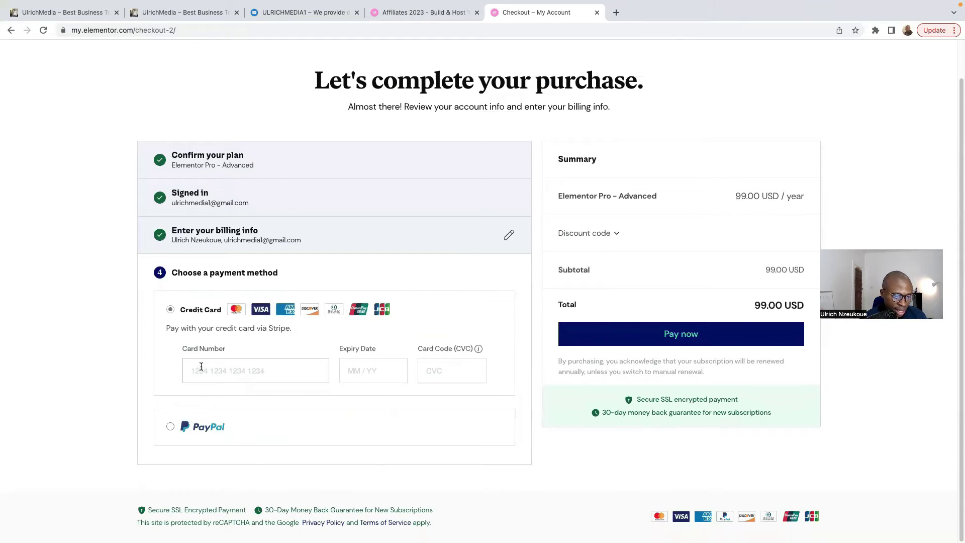
Step: Enter the card details and pay 99.00 USD for the Elementor Pro Advanced plan
{"action": "left_click", "coordinate": [198, 367]}
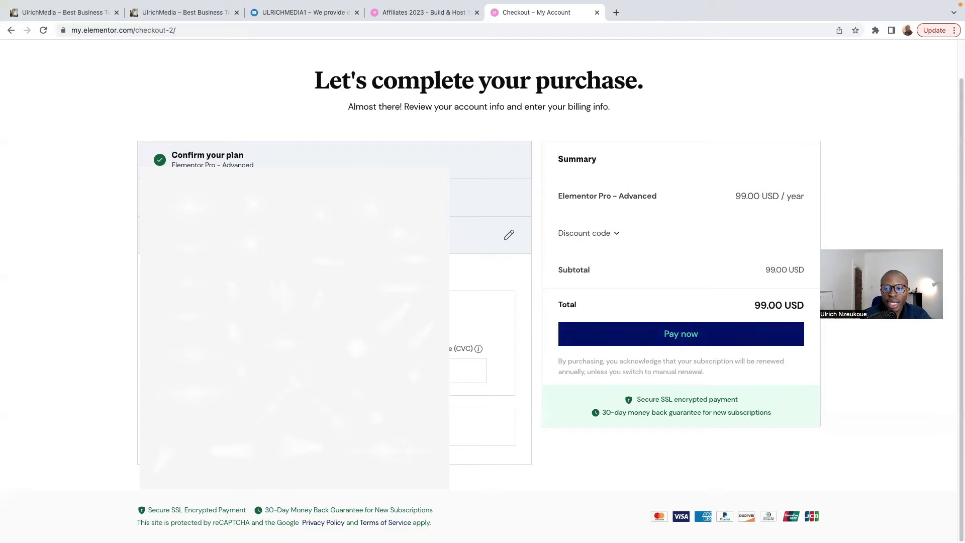
{"action": "left_click", "coordinate": [678, 336]}
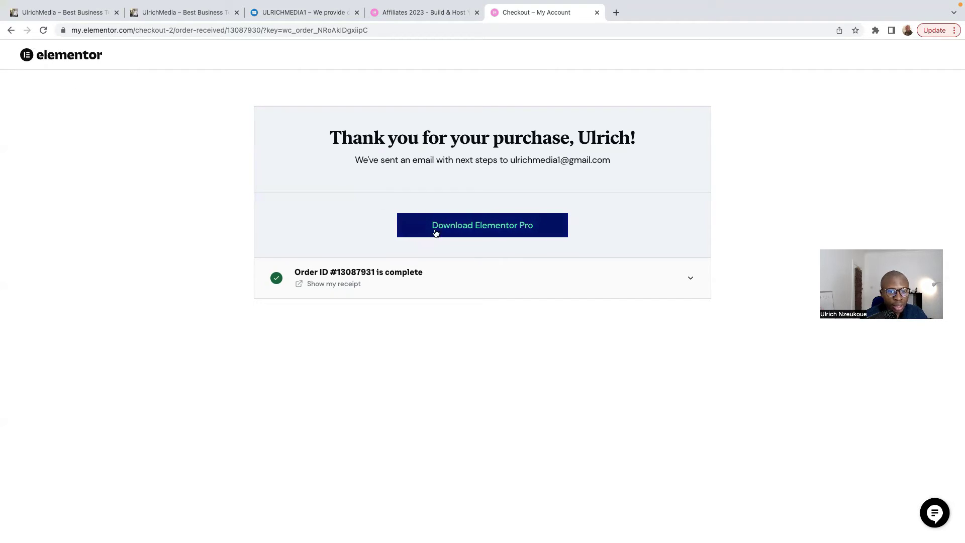
Step: Download the Elementor Pro plugin zip and expand the order line to show the receipt
{"action": "left_click", "coordinate": [452, 233]}
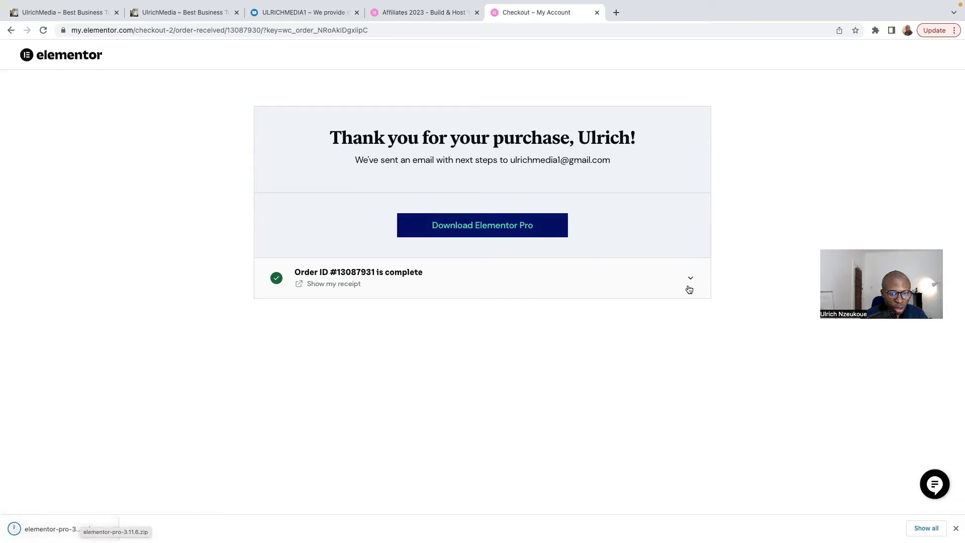
{"action": "left_click", "coordinate": [687, 283]}
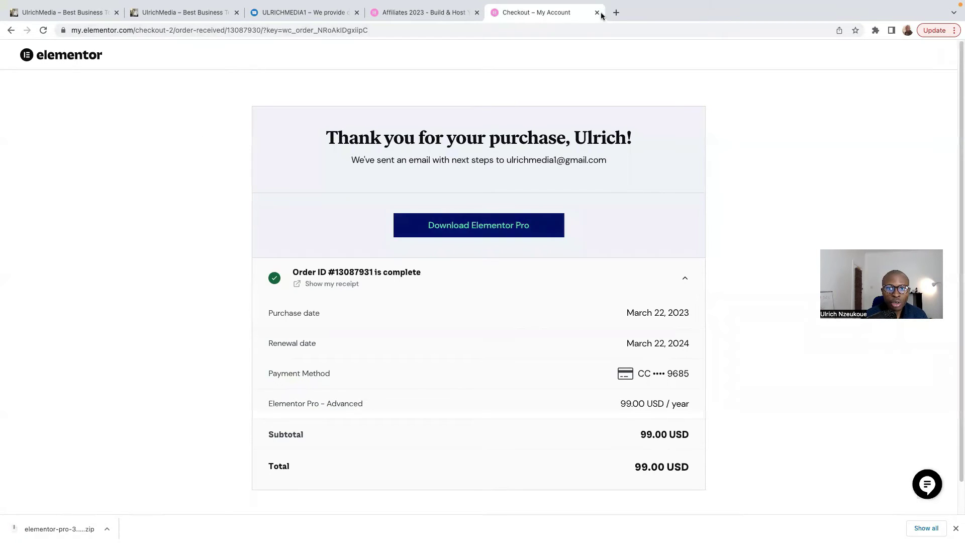
Step: In Gmail, confirm the account via the '[Elementor] Please Confirm Your Email Address' message
{"action": "left_click", "coordinate": [617, 12]}
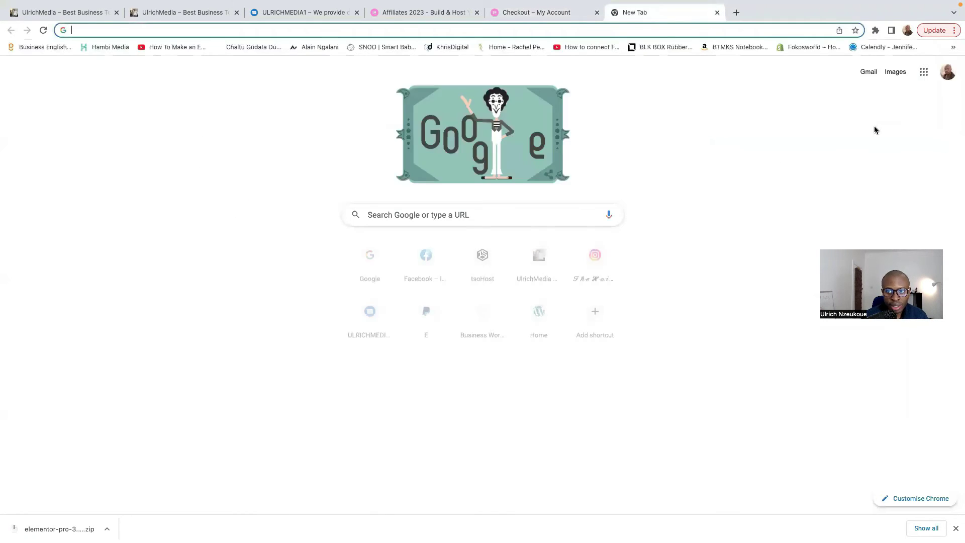
{"action": "left_click", "coordinate": [868, 71]}
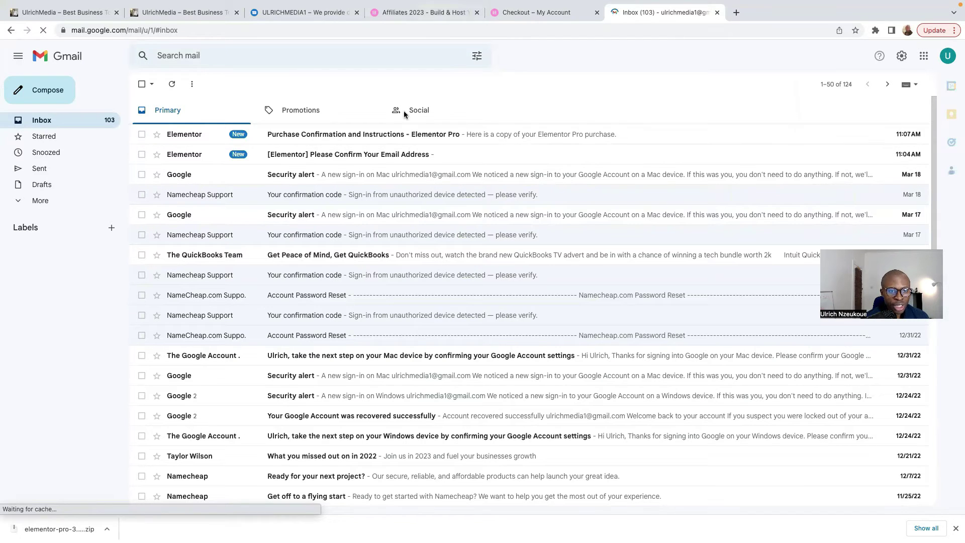
{"action": "left_click", "coordinate": [351, 161]}
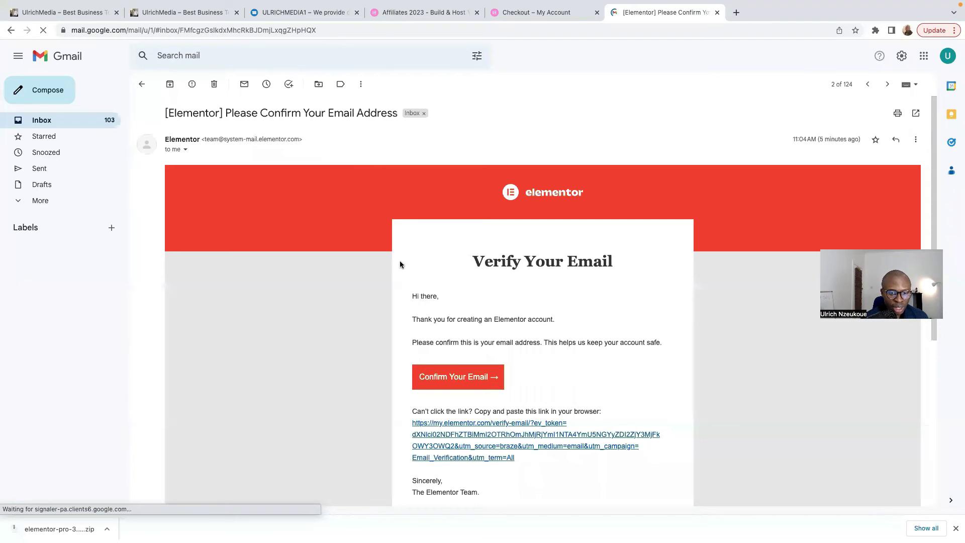
{"action": "left_click", "coordinate": [437, 378]}
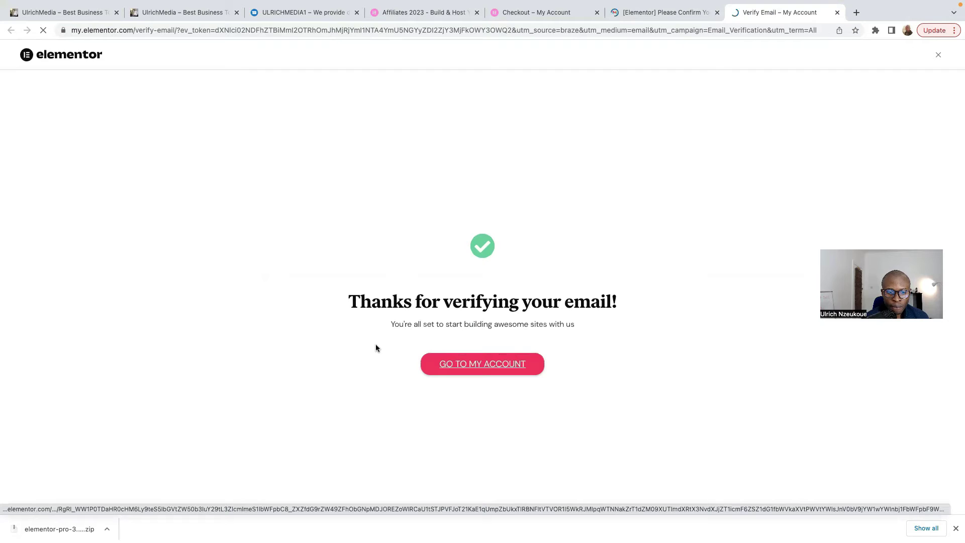
Step: Open the Elementor account dashboard and dismiss its welcome pop-up with Let's Go
{"action": "left_click", "coordinate": [471, 365]}
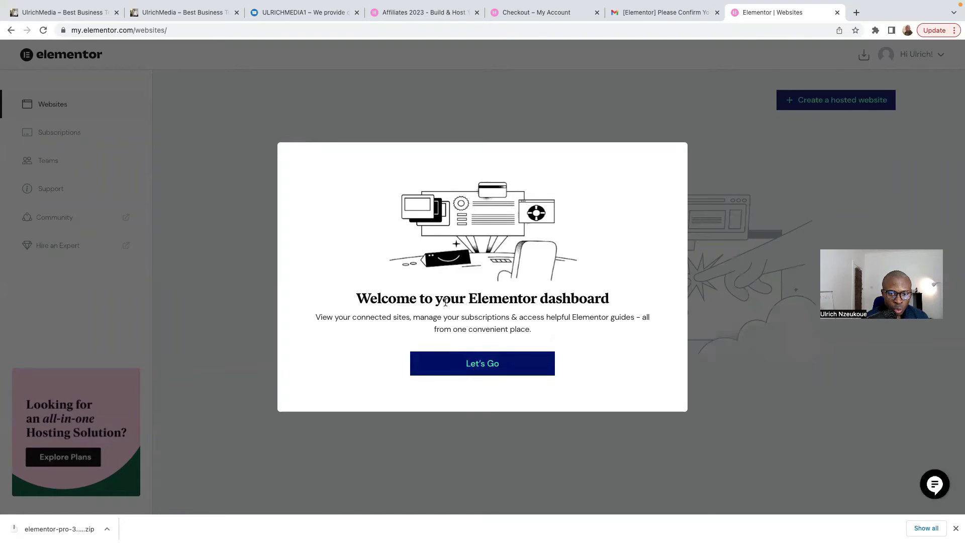
{"action": "left_click", "coordinate": [481, 369]}
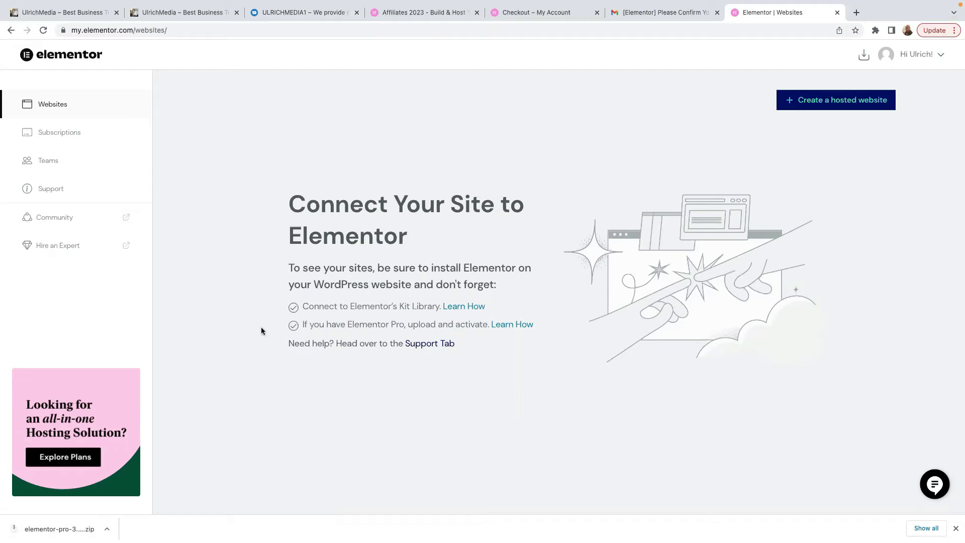
Step: Switch to the UlrichMedia blog tab, close an extra tab, and open the WordPress admin Dashboard
{"action": "left_click", "coordinate": [285, 12]}
{"action": "left_click", "coordinate": [197, 12]}
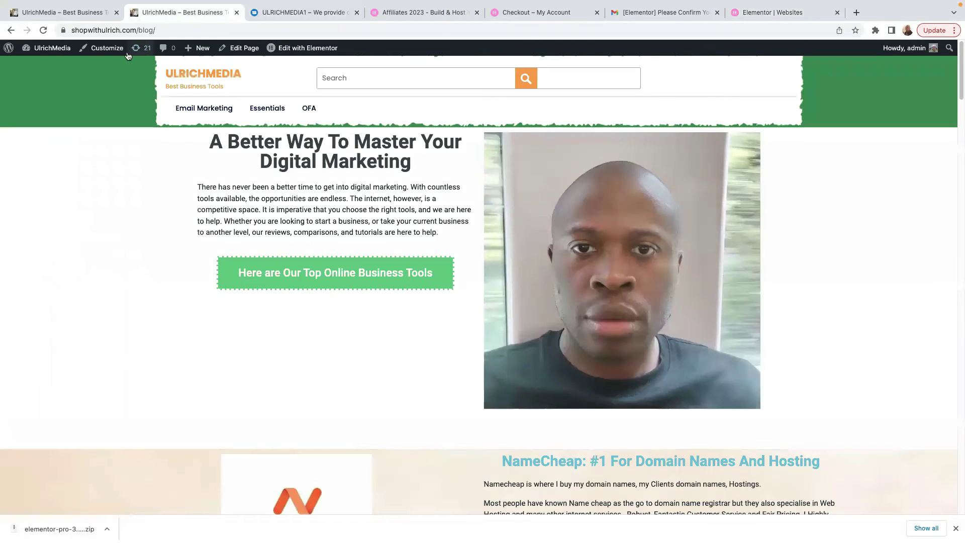
{"action": "left_click", "coordinate": [76, 14]}
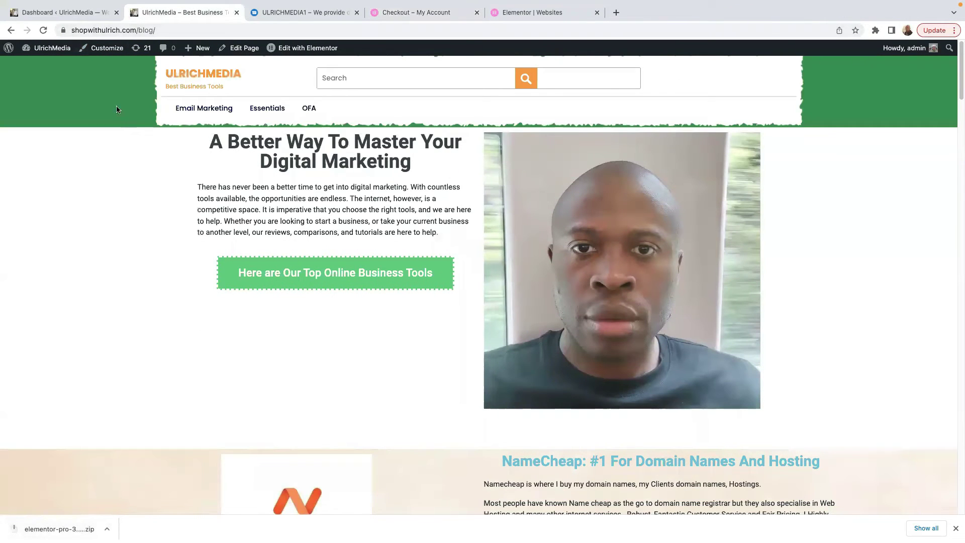
{"action": "mouse_move", "coordinate": [50, 48]}
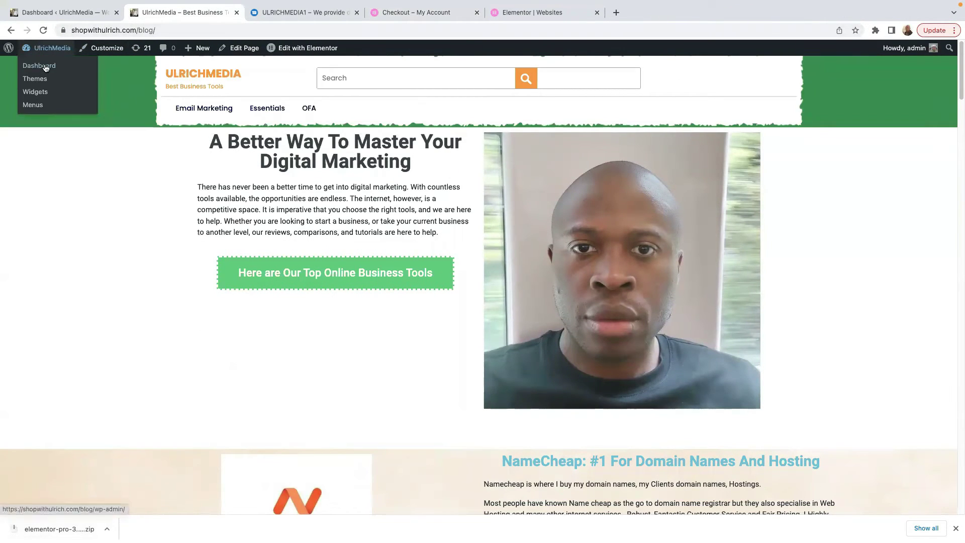
{"action": "left_click", "coordinate": [40, 68]}
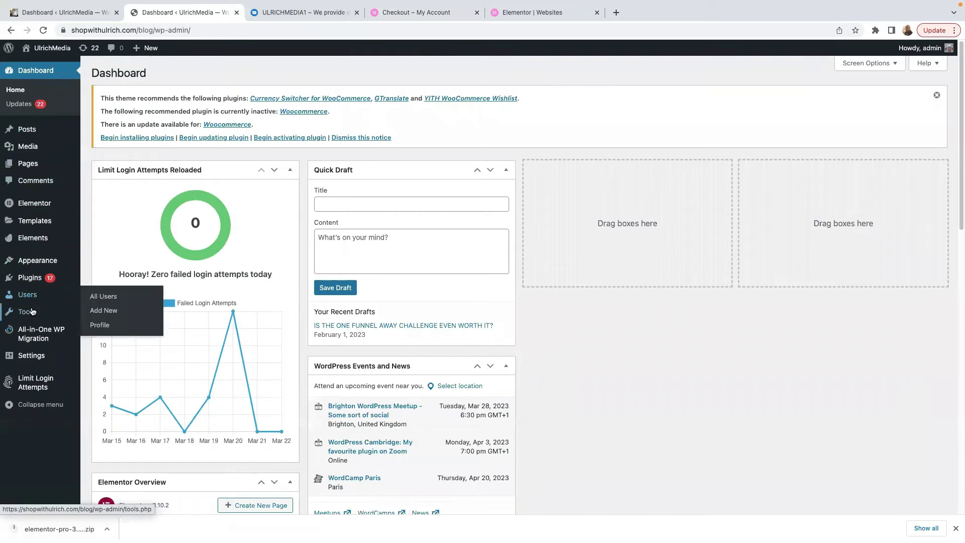
Step: Go to Plugins > Add New and search the plugin directory for 'elementor'
{"action": "left_click", "coordinate": [30, 278]}
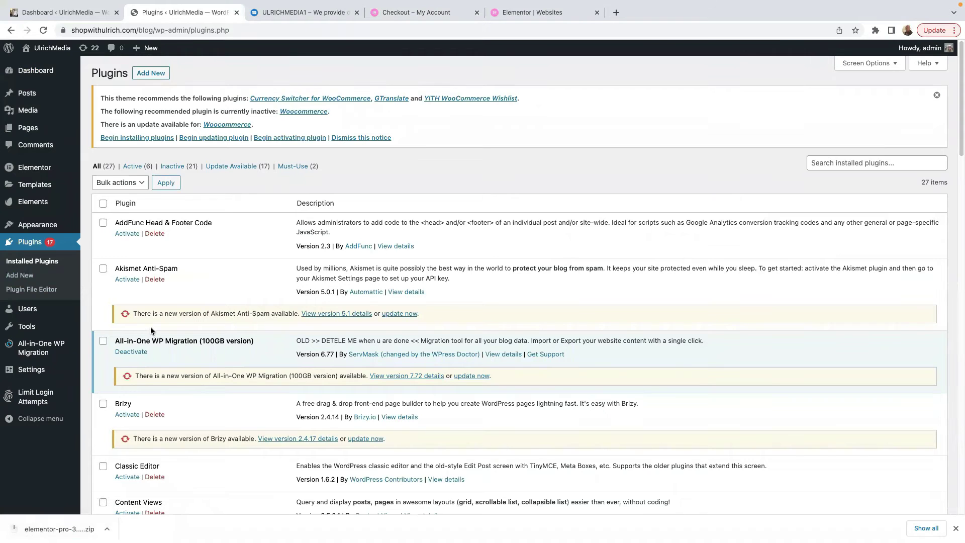
{"action": "scroll", "coordinate": [168, 327], "scroll_direction": "down", "scroll_amount": 3}
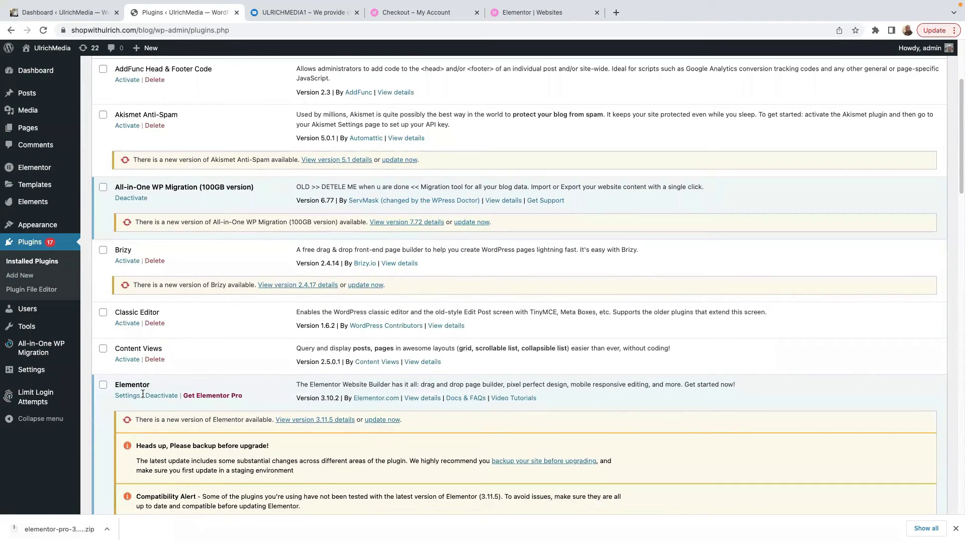
{"action": "scroll", "coordinate": [356, 342], "scroll_direction": "up", "scroll_amount": 1}
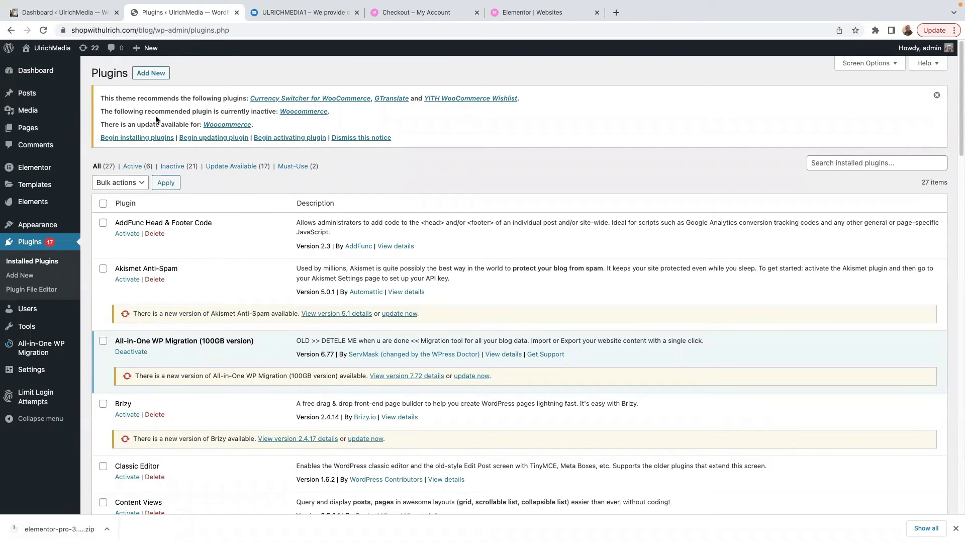
{"action": "left_click", "coordinate": [146, 75]}
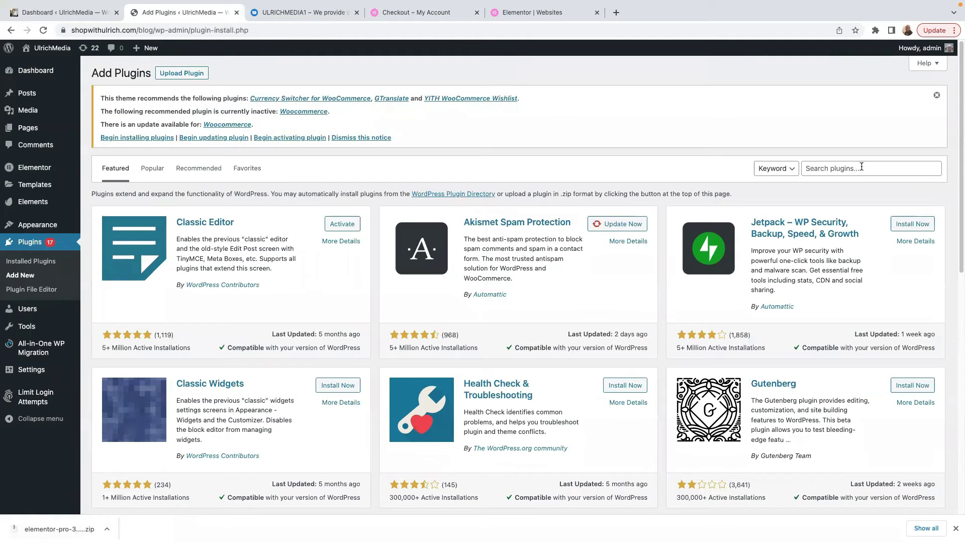
{"action": "left_click", "coordinate": [862, 168]}
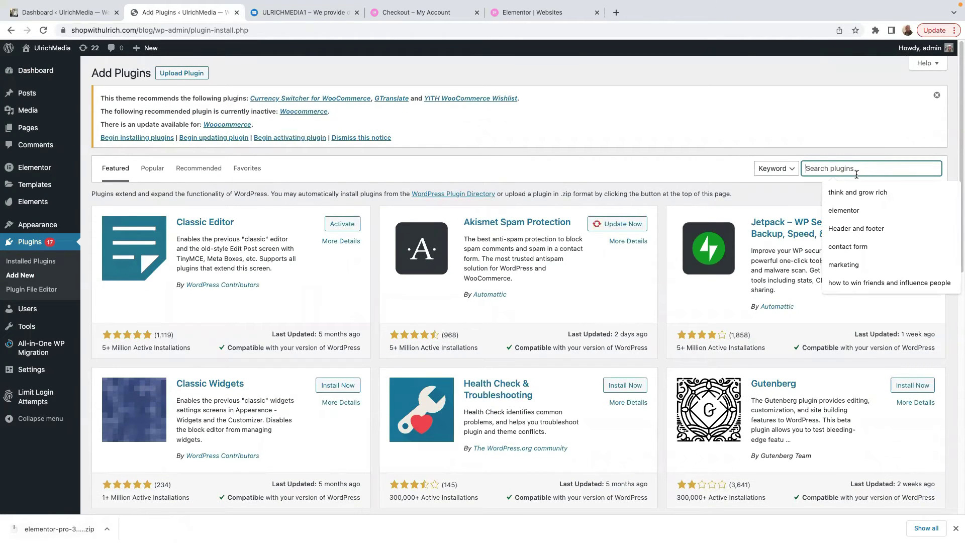
{"action": "type", "text": "elementor"}
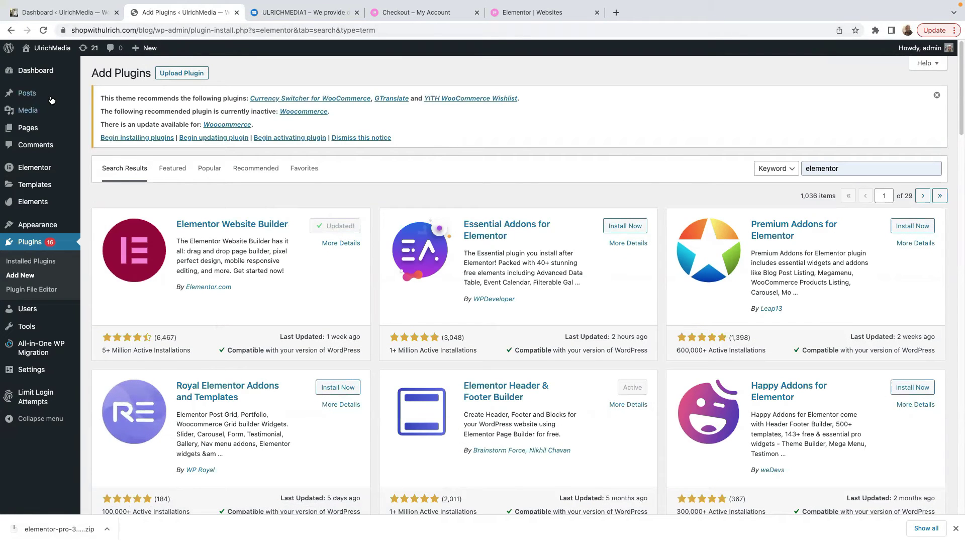
Step: Upload elementor-pro-3.11.6.zip as a new plugin and start installing it
{"action": "left_click", "coordinate": [174, 76]}
{"action": "left_click", "coordinate": [437, 239]}
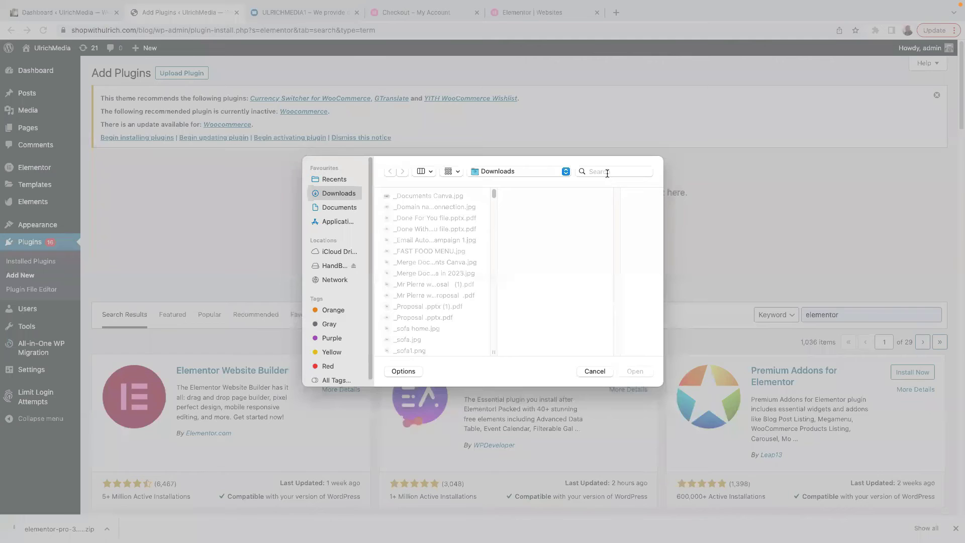
{"action": "left_click", "coordinate": [608, 173]}
{"action": "type", "text": "elementor"}
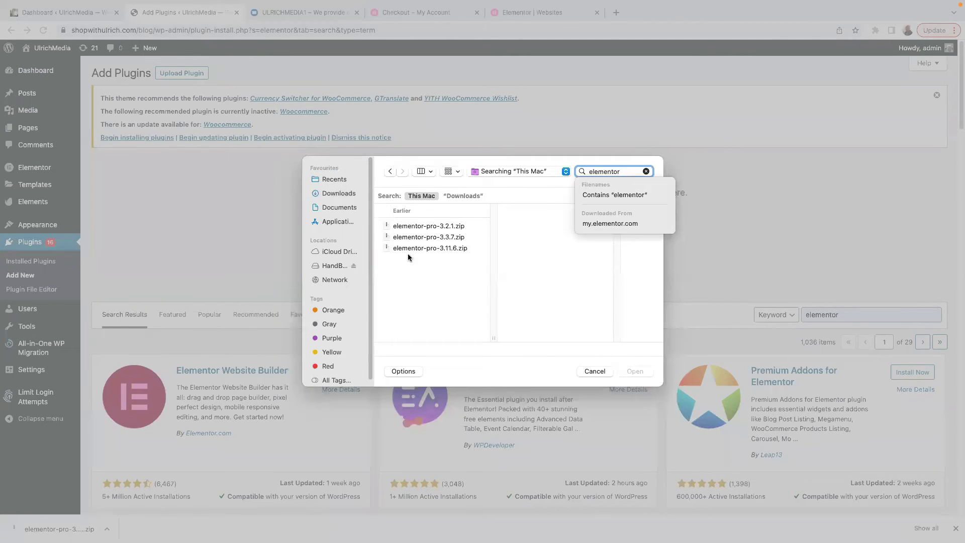
{"action": "left_click", "coordinate": [417, 248]}
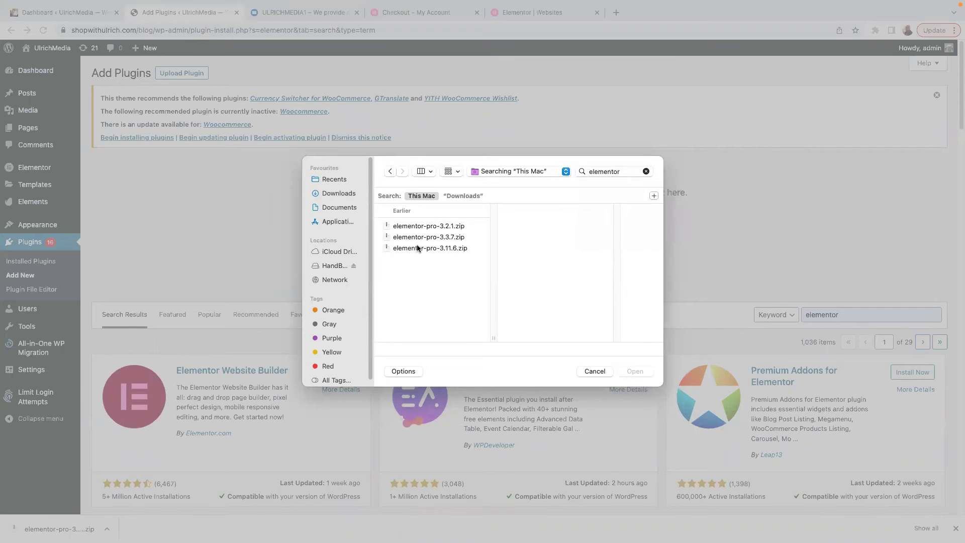
{"action": "left_click", "coordinate": [417, 248]}
{"action": "scroll", "coordinate": [605, 289], "scroll_direction": "down", "scroll_amount": 2}
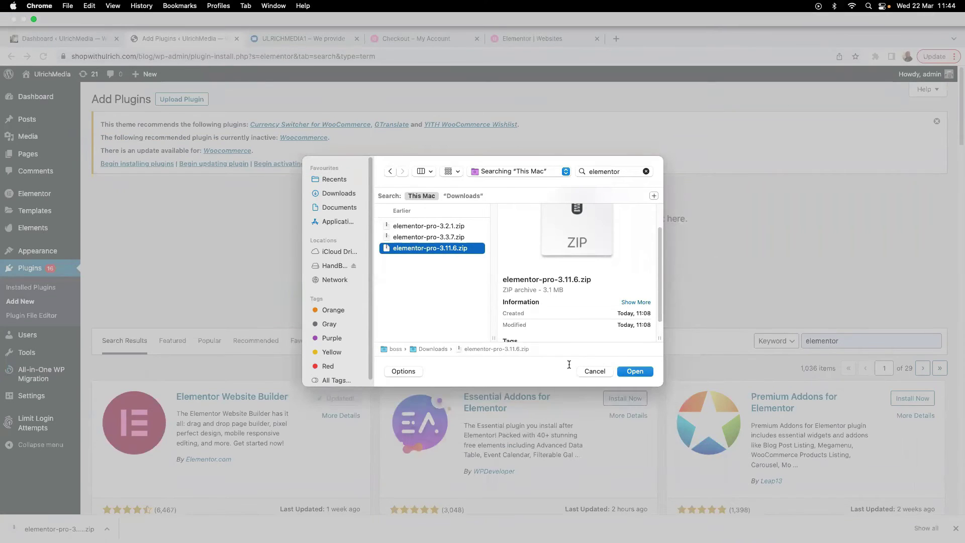
{"action": "left_click", "coordinate": [637, 371]}
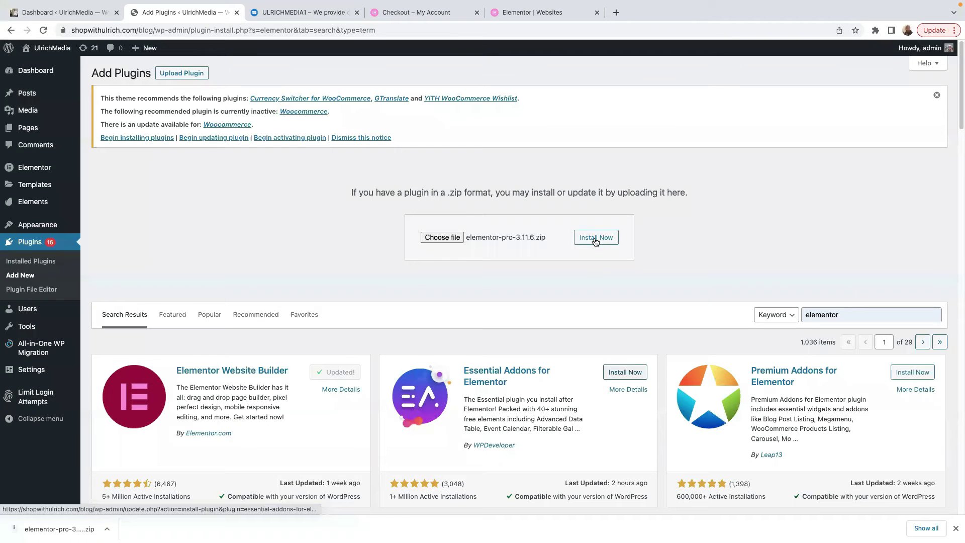
{"action": "left_click", "coordinate": [596, 239]}
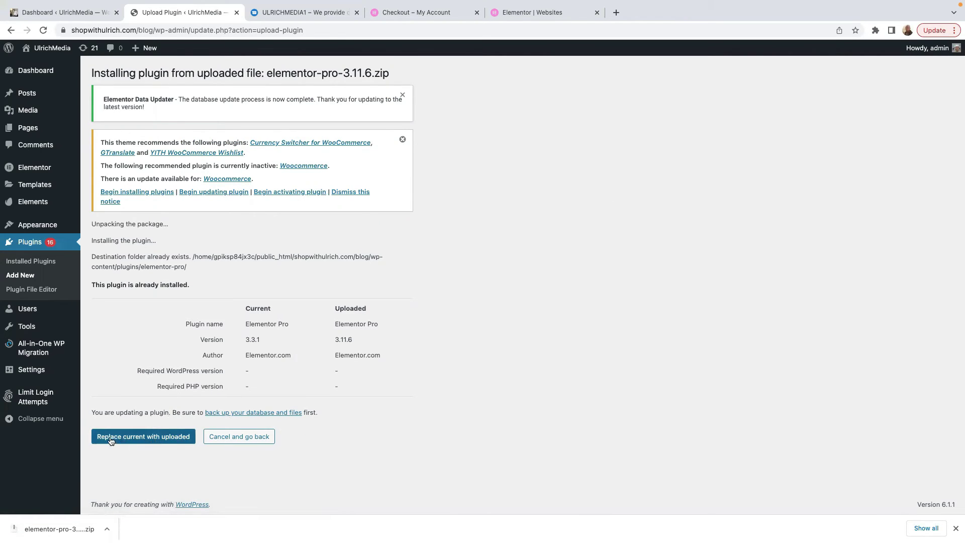
Step: Replace Elementor Pro 3.3.1 with uploaded 3.11.6, activate it, and scroll to it in Plugins
{"action": "left_click", "coordinate": [147, 442]}
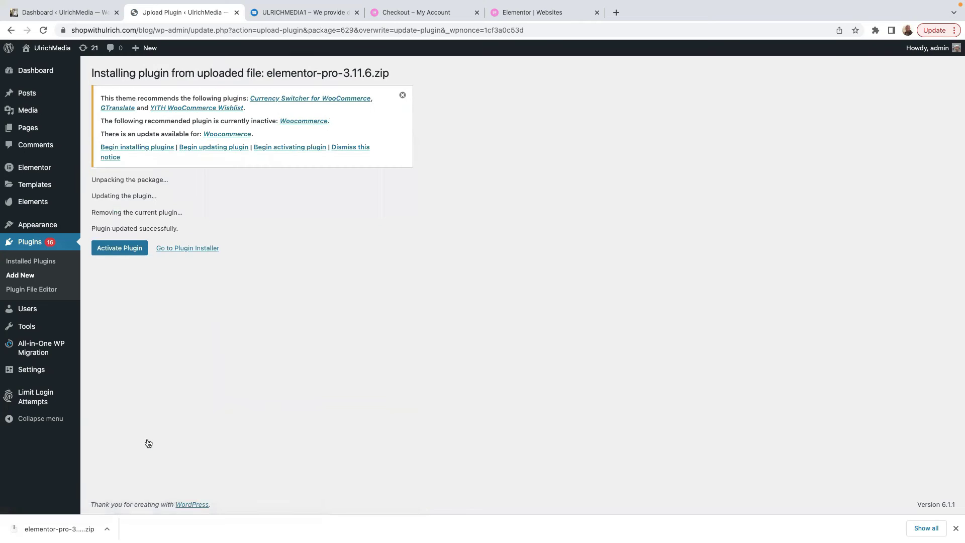
{"action": "left_click", "coordinate": [108, 251]}
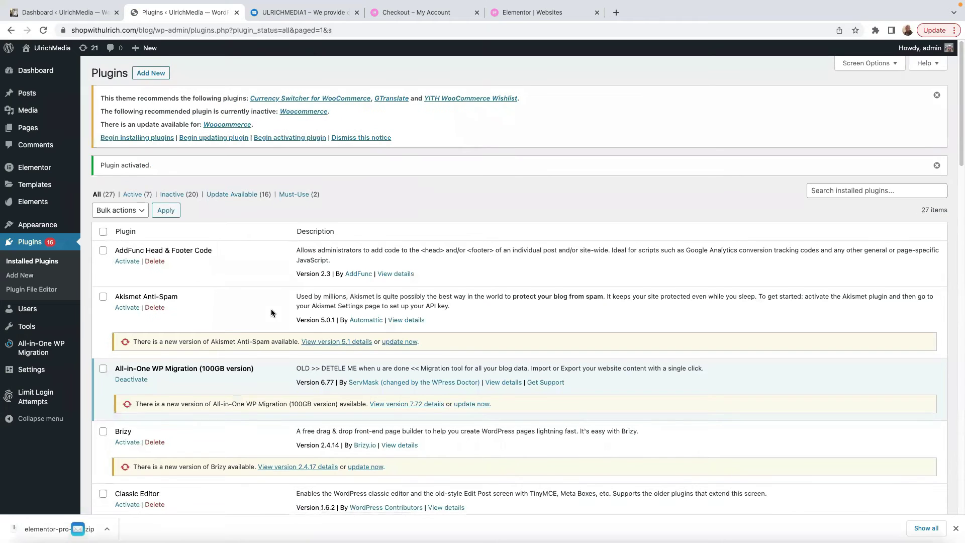
{"action": "scroll", "coordinate": [271, 313], "scroll_direction": "down", "scroll_amount": 5}
{"action": "scroll", "coordinate": [272, 316], "scroll_direction": "down", "scroll_amount": 1}
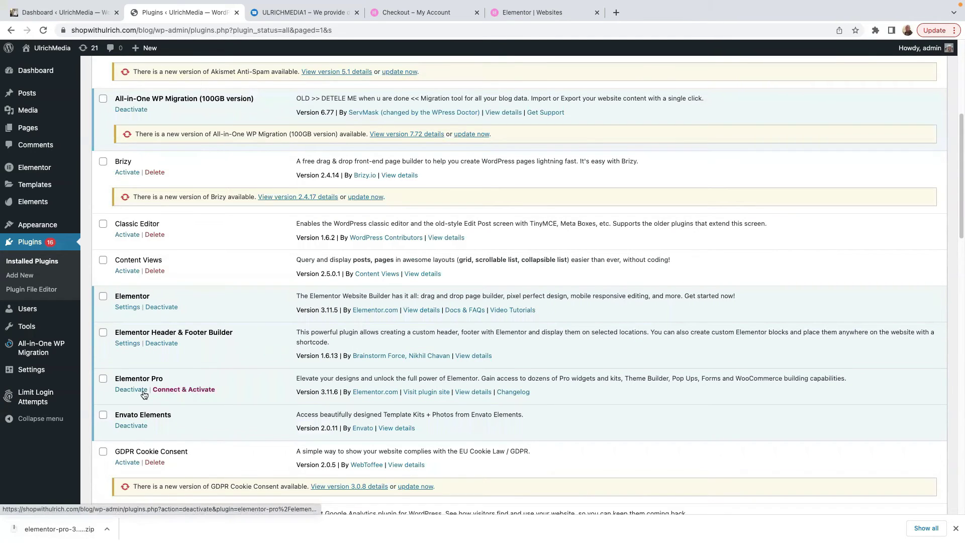
Step: Connect the site and activate the Elementor Pro license via Connect & Activate
{"action": "left_click", "coordinate": [185, 390]}
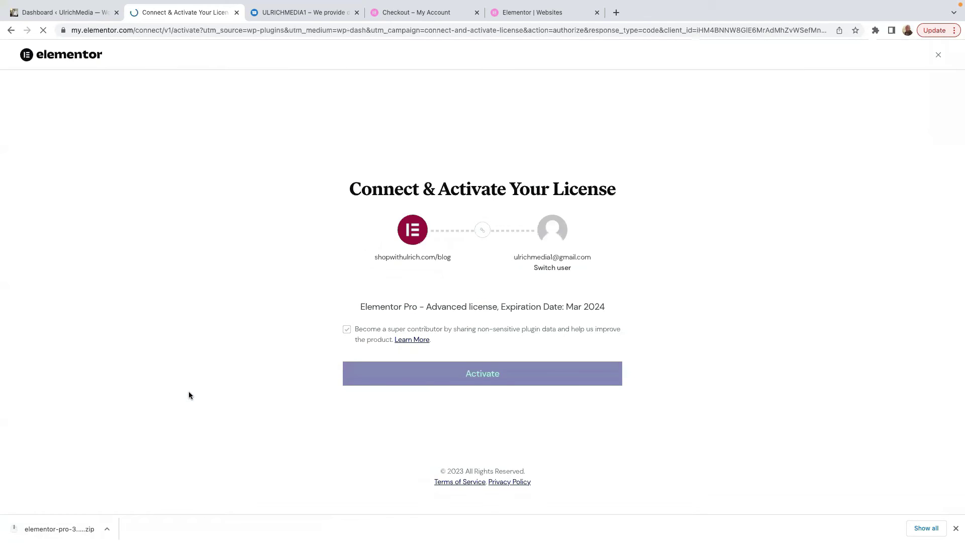
{"action": "left_click", "coordinate": [357, 385]}
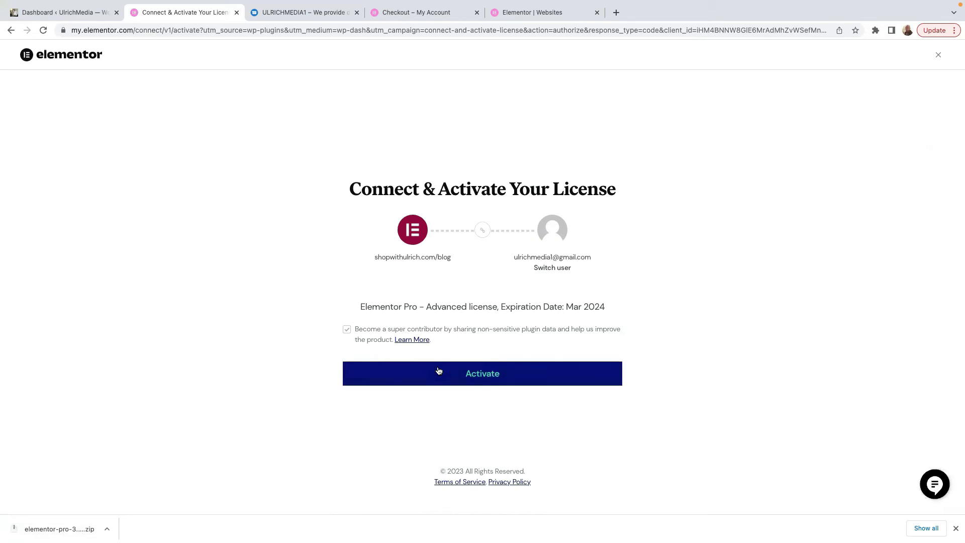
{"action": "left_click", "coordinate": [486, 381]}
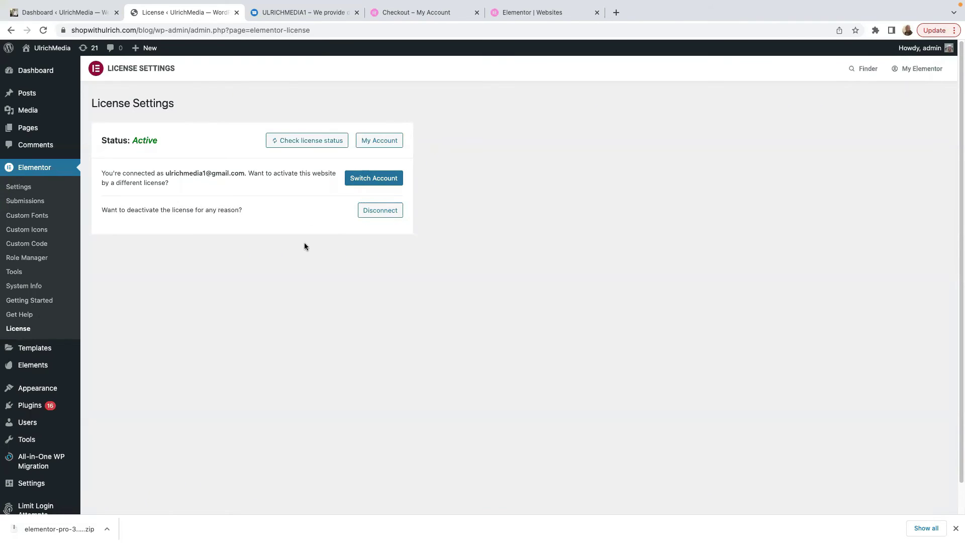
Step: Go from the Dashboard to Pages > All Pages to edit the Home page
{"action": "left_click", "coordinate": [38, 72]}
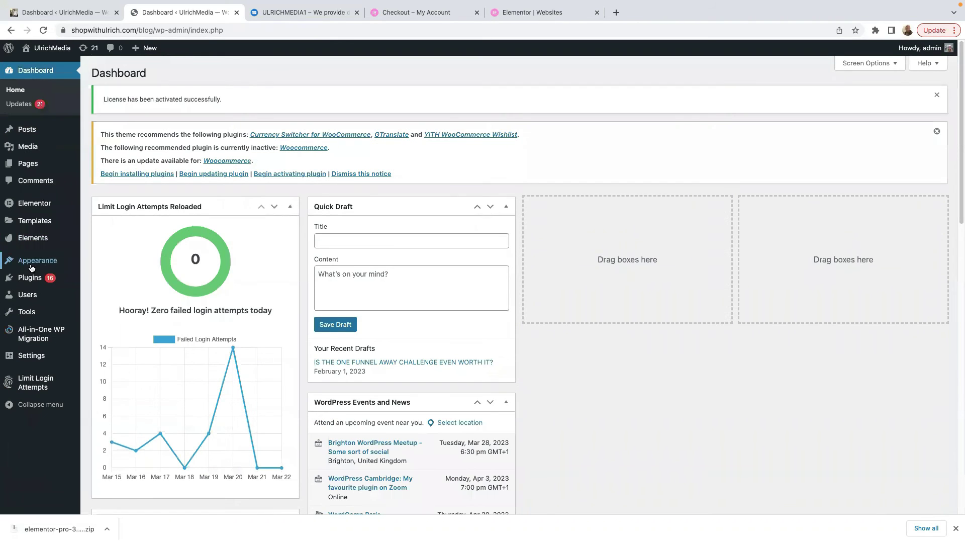
{"action": "mouse_move", "coordinate": [32, 169]}
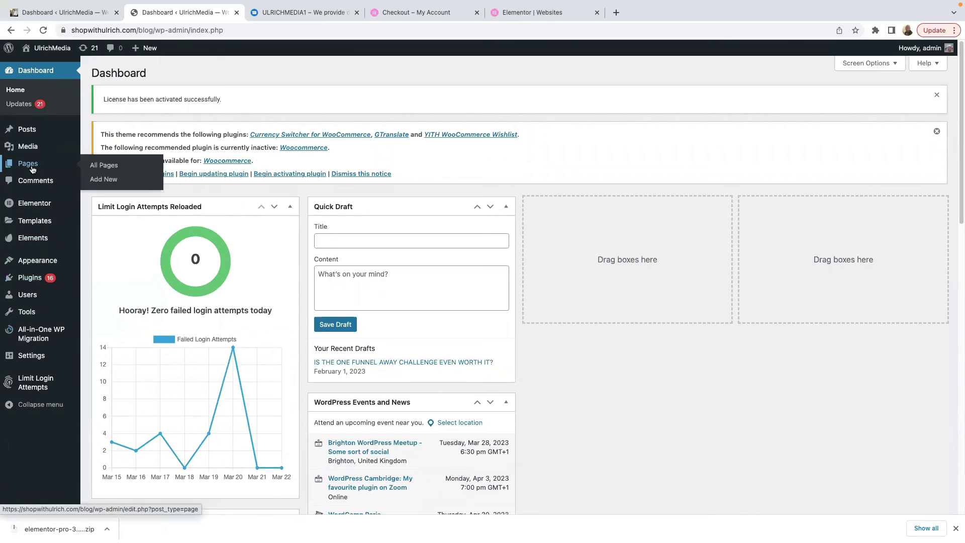
{"action": "left_click", "coordinate": [102, 165]}
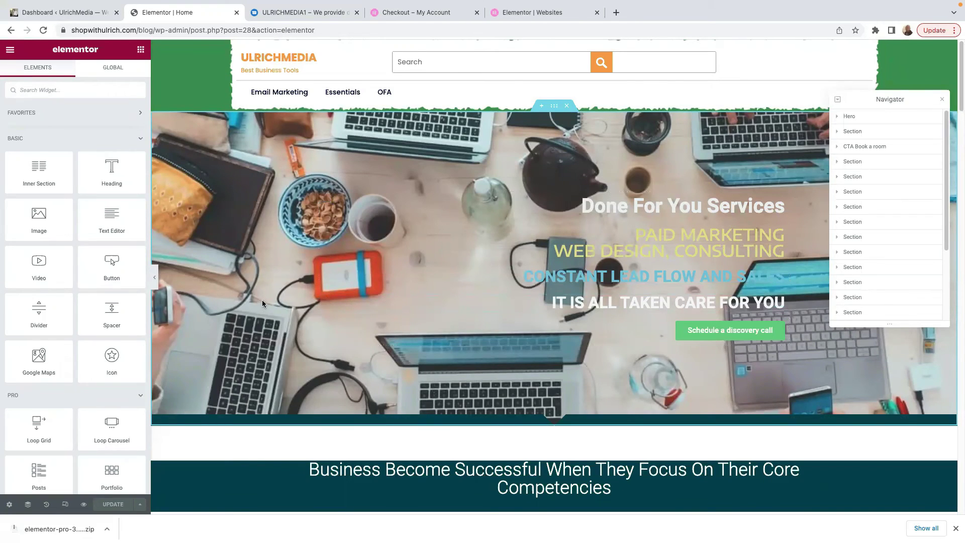
Step: Scroll the canvas to the services section and the widget panel to the PRO widgets
{"action": "scroll", "coordinate": [261, 300], "scroll_direction": "down", "scroll_amount": 5}
{"action": "scroll", "coordinate": [261, 301], "scroll_direction": "down", "scroll_amount": 11}
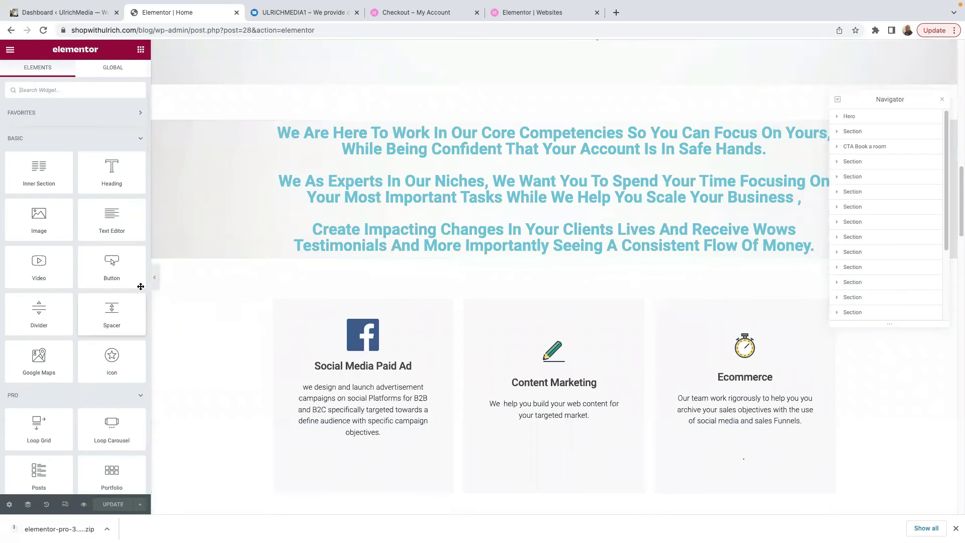
{"action": "scroll", "coordinate": [116, 340], "scroll_direction": "down", "scroll_amount": 3}
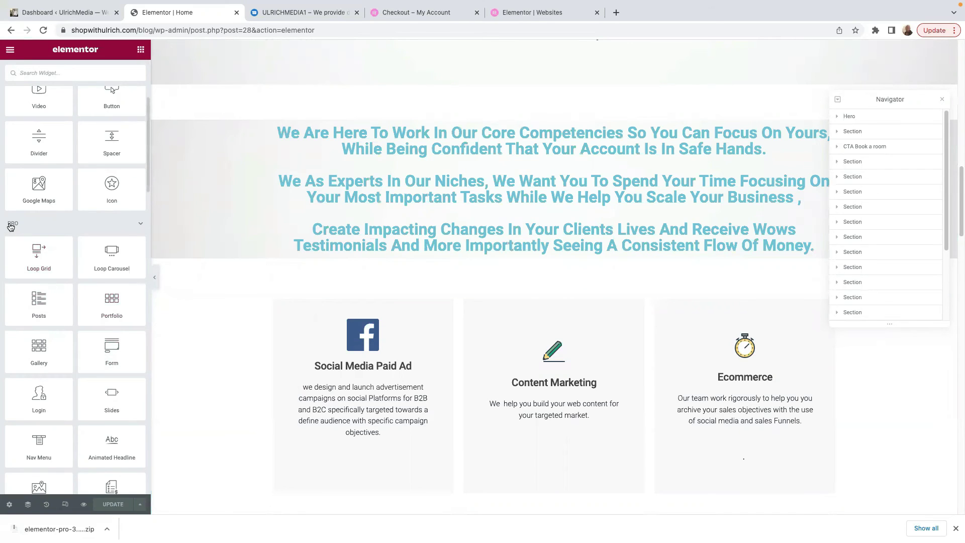
{"action": "scroll", "coordinate": [88, 320], "scroll_direction": "down", "scroll_amount": 3}
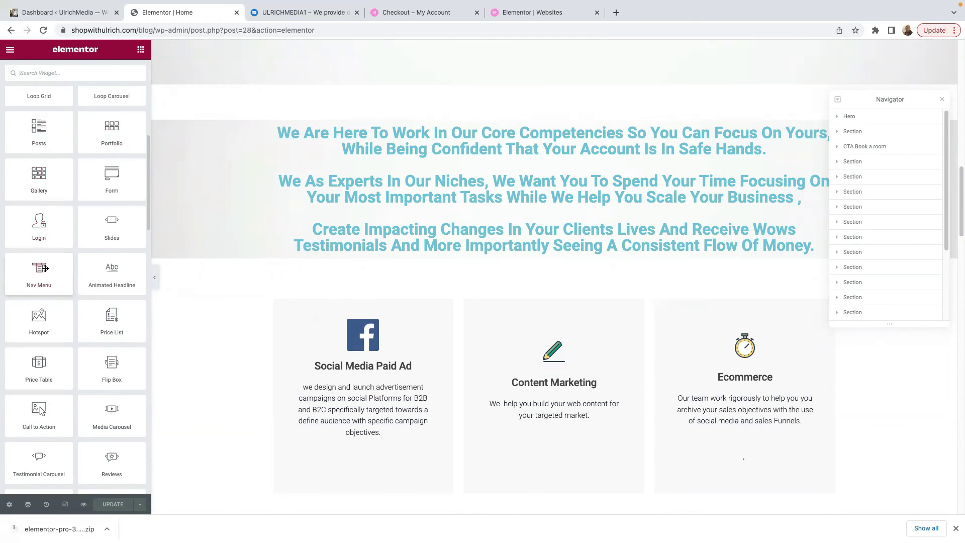
Step: Drop a Login widget above the service cards and review its Button and Additional Options
{"action": "left_click_drag", "start_coordinate": [246, 270], "coordinate": [493, 288]}
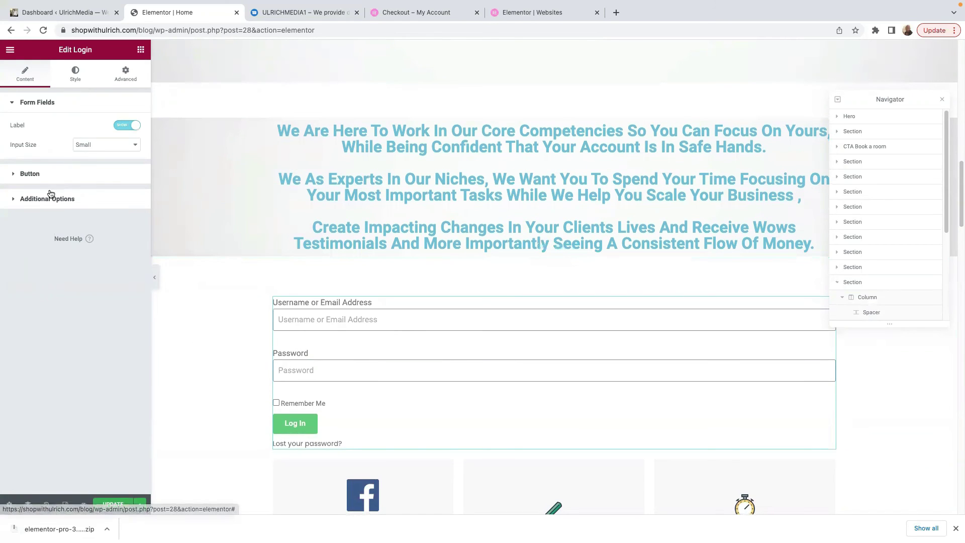
{"action": "left_click", "coordinate": [15, 177]}
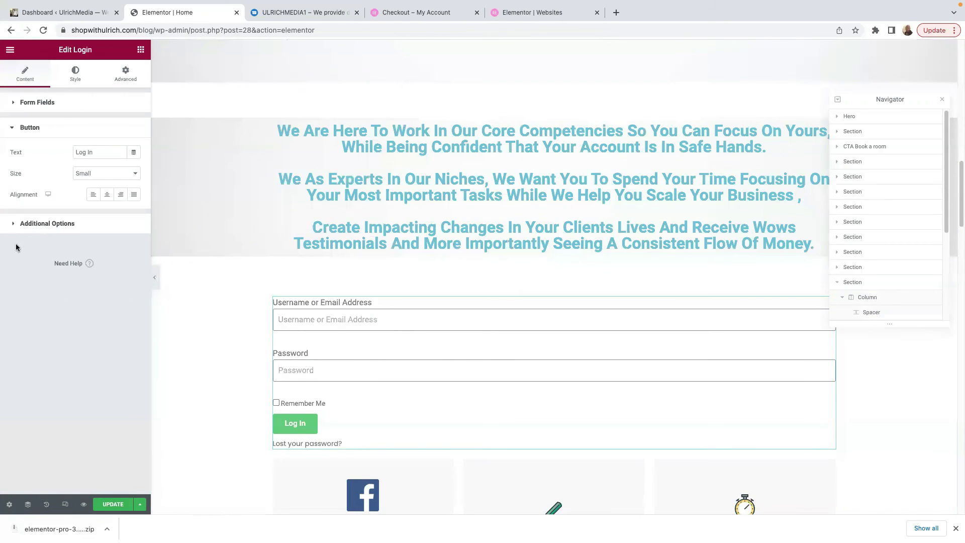
{"action": "left_click", "coordinate": [13, 229]}
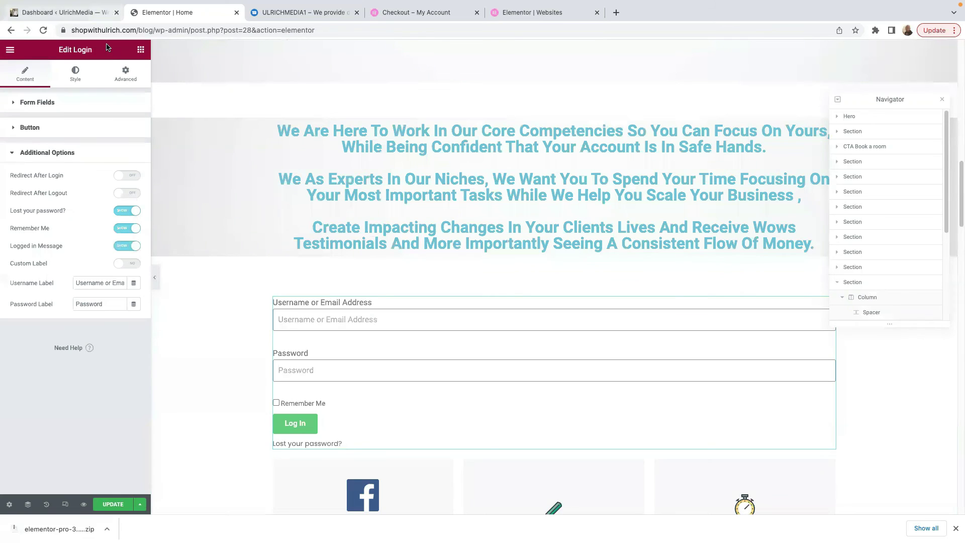
Step: Return to the widget list, scroll to the PRO section, and begin placing a Price Table
{"action": "left_click", "coordinate": [140, 50]}
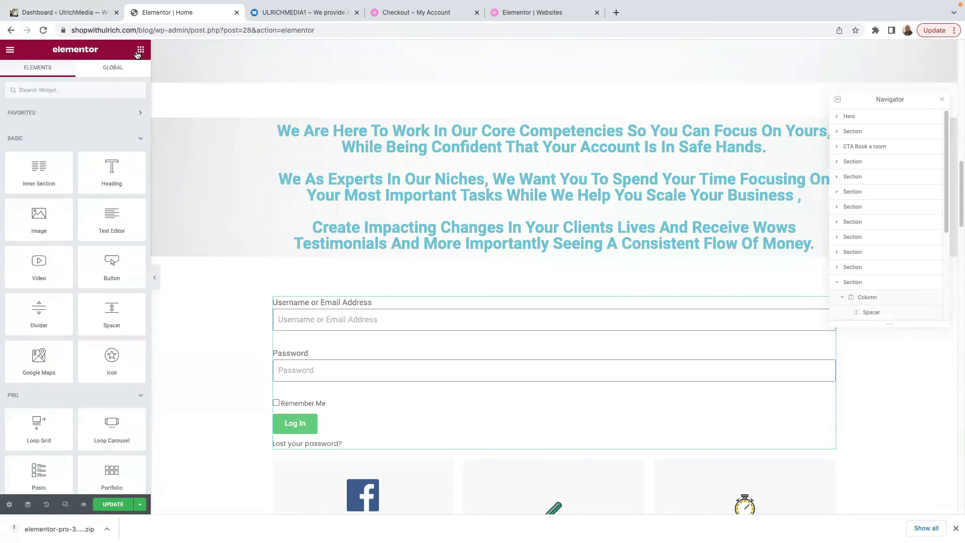
{"action": "scroll", "coordinate": [85, 291], "scroll_direction": "down", "scroll_amount": 3}
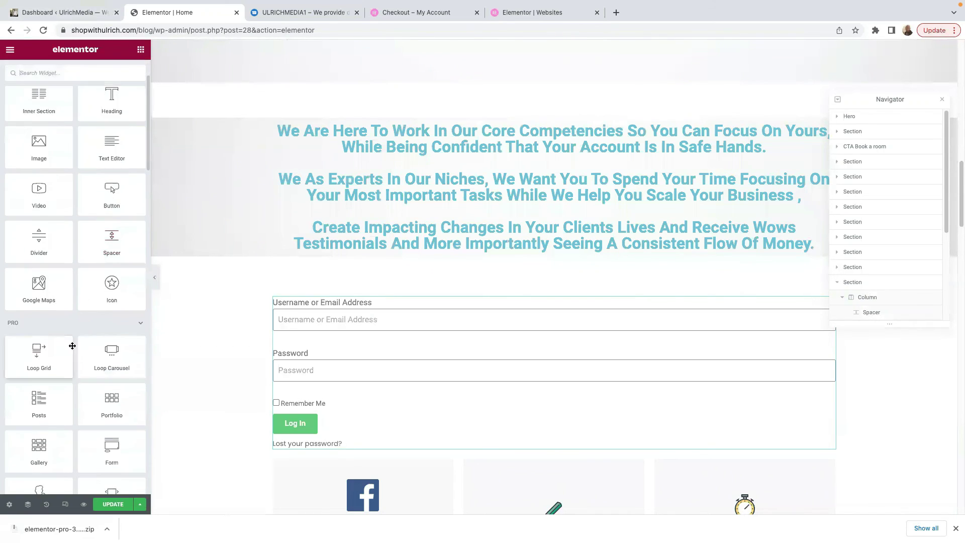
{"action": "scroll", "coordinate": [33, 373], "scroll_direction": "down", "scroll_amount": 2}
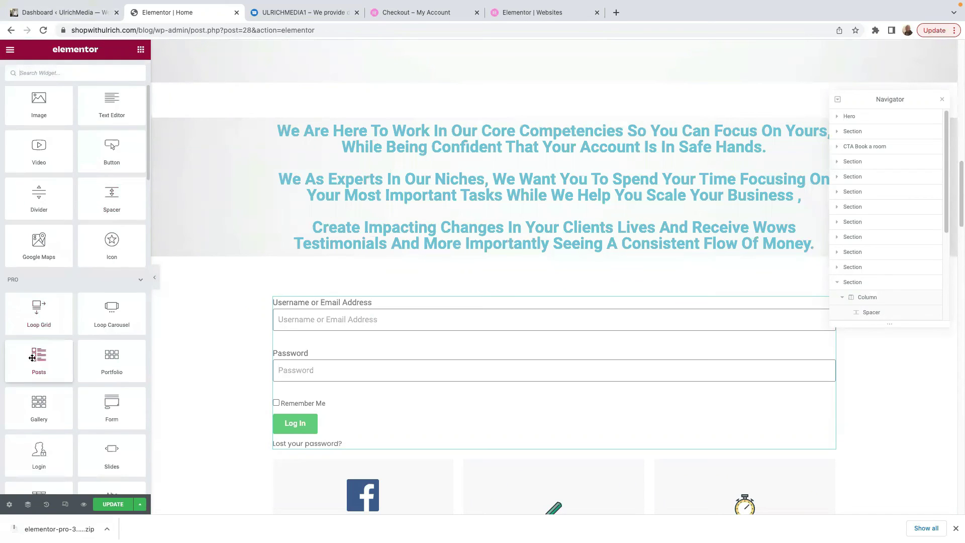
{"action": "scroll", "coordinate": [68, 440], "scroll_direction": "down", "scroll_amount": 1}
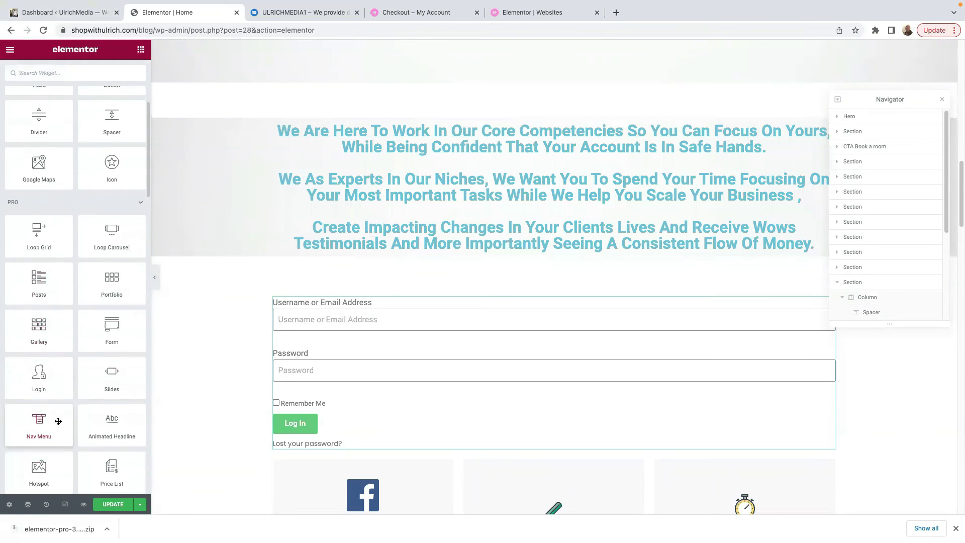
{"action": "scroll", "coordinate": [104, 414], "scroll_direction": "down", "scroll_amount": 2}
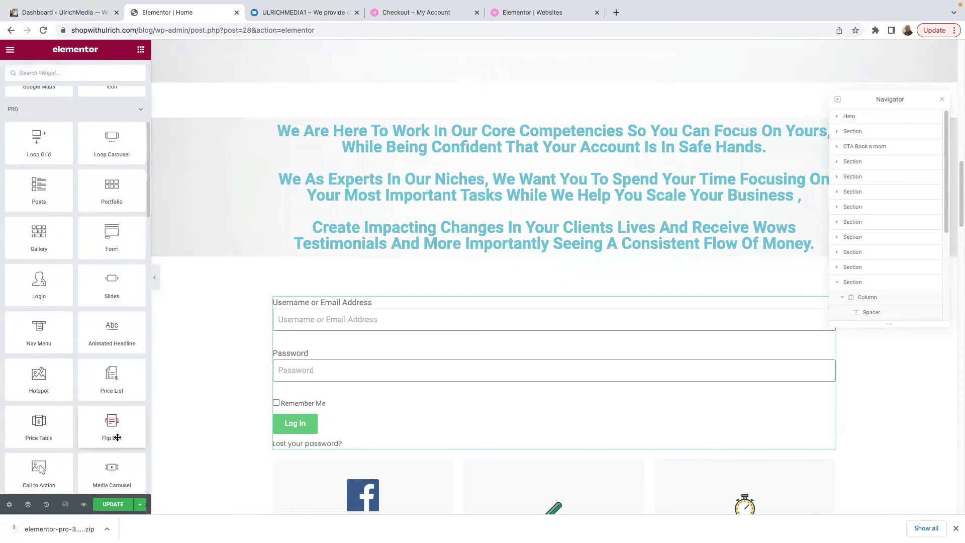
{"action": "scroll", "coordinate": [42, 409], "scroll_direction": "down", "scroll_amount": 1}
{"action": "left_click_drag", "start_coordinate": [39, 404], "coordinate": [66, 427]}
{"action": "scroll", "coordinate": [430, 441], "scroll_direction": "down", "scroll_amount": 3}
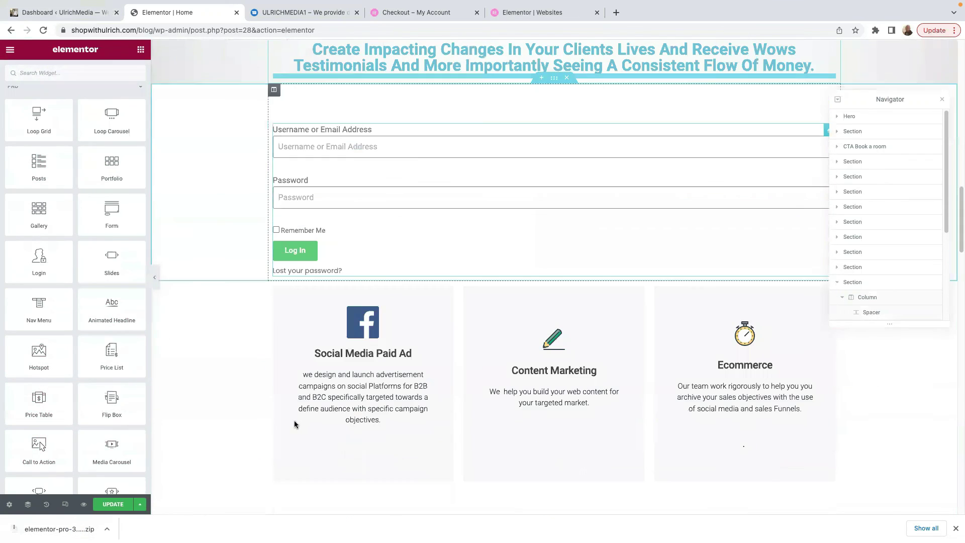
Step: Drop the Price Table widget below the login form, showing its $39.99 Monthly placeholder
{"action": "left_click_drag", "start_coordinate": [36, 408], "coordinate": [577, 271]}
{"action": "scroll", "coordinate": [626, 354], "scroll_direction": "down", "scroll_amount": 3}
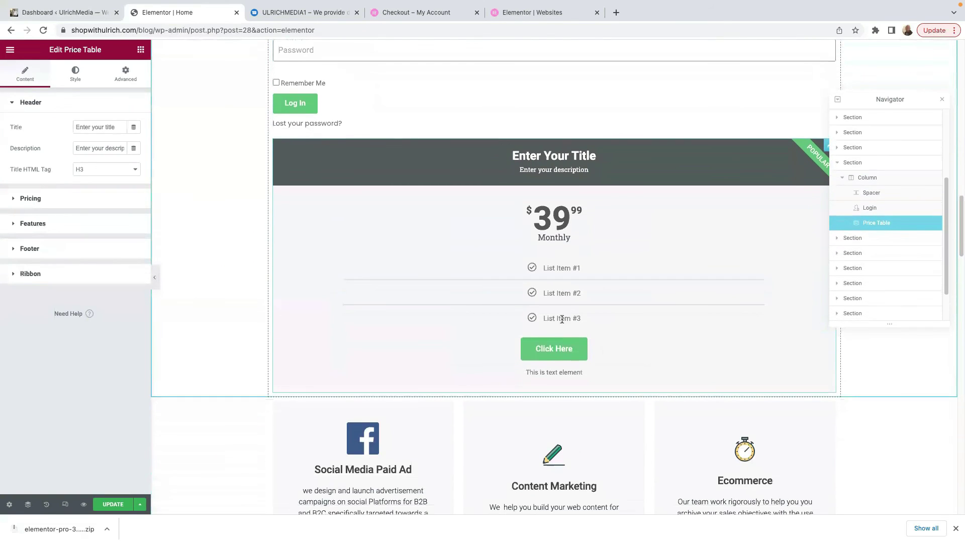